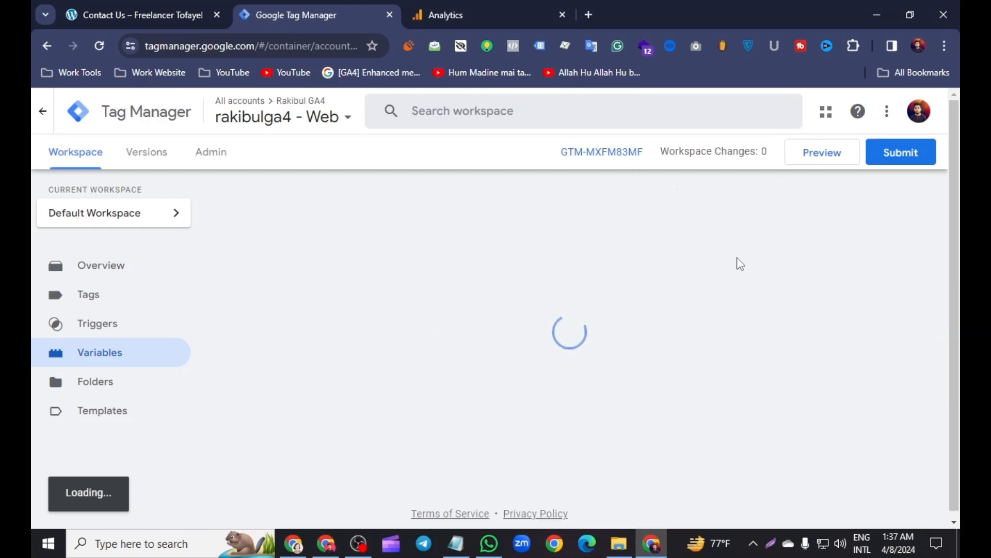
Enable the built-in variables Form Element, Form Classes, Form ID, Form Target and Form URL in the workspace.
{"action": "left_click", "coordinate": [880, 209]}
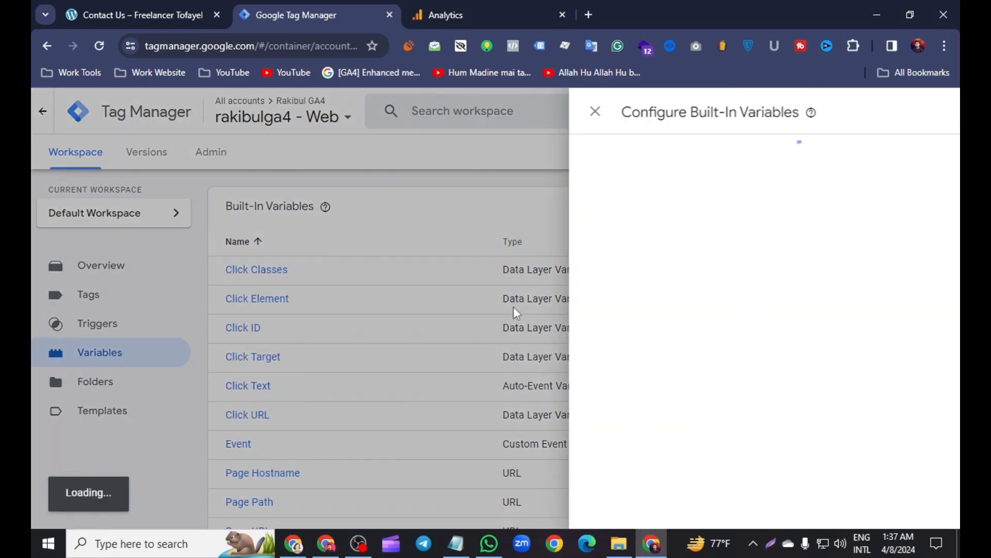
{"action": "scroll", "coordinate": [594, 297], "scroll_direction": "down", "scroll_amount": 12}
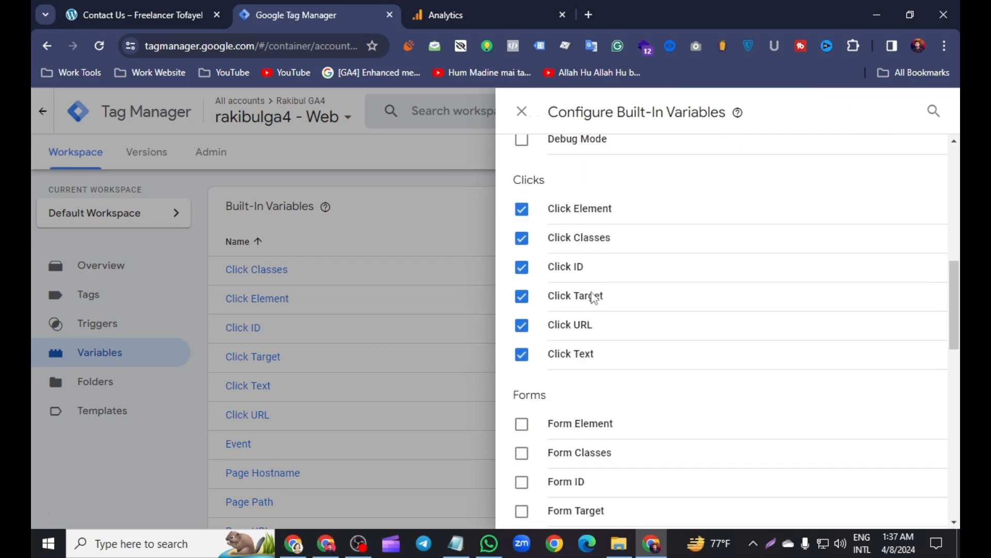
{"action": "scroll", "coordinate": [596, 291], "scroll_direction": "up", "scroll_amount": 2}
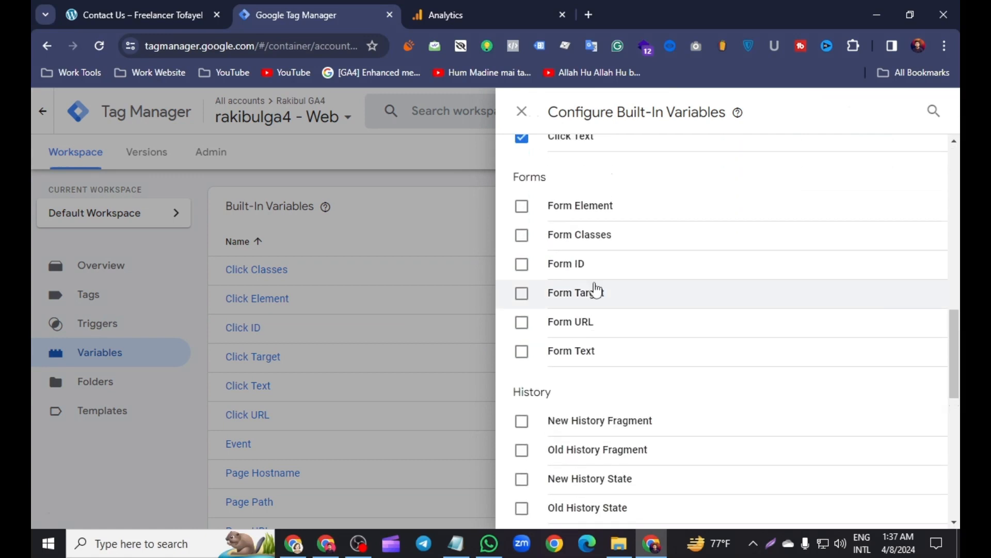
{"action": "left_click", "coordinate": [523, 209]}
{"action": "left_click", "coordinate": [522, 235]}
{"action": "left_click", "coordinate": [522, 264]}
{"action": "left_click", "coordinate": [522, 293]}
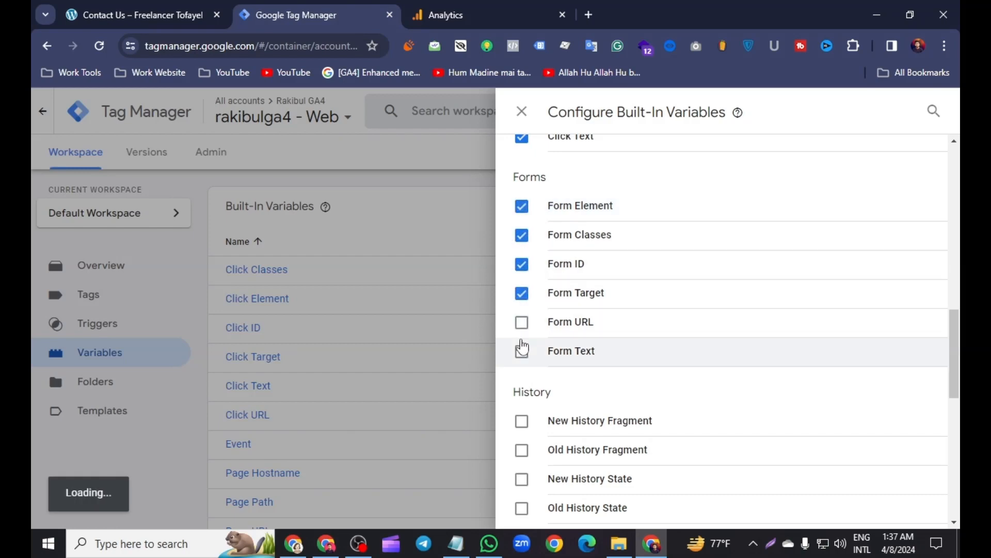
{"action": "left_click", "coordinate": [521, 322]}
{"action": "left_click", "coordinate": [457, 263]}
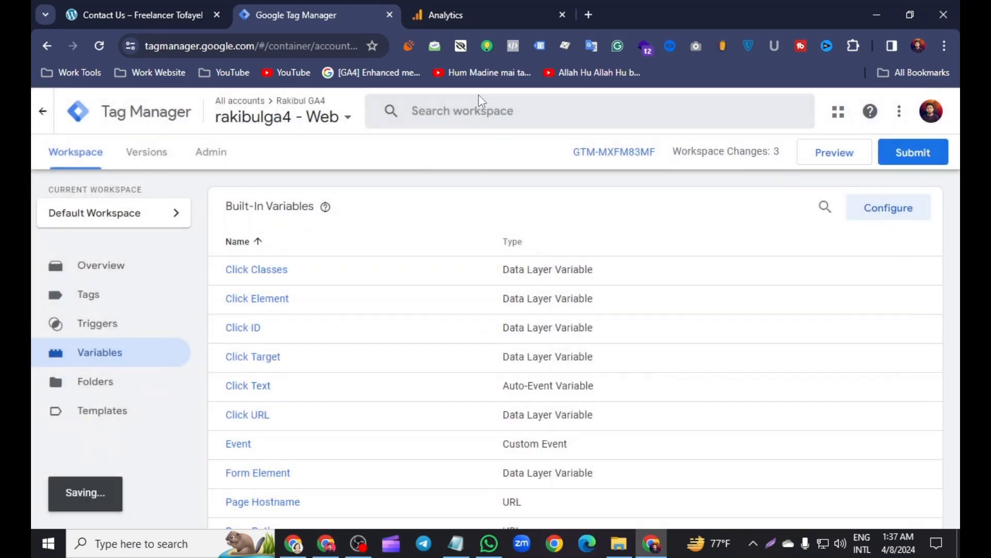
Switch to Google Analytics and open the details of the property's existing web data stream.
{"action": "left_click", "coordinate": [461, 13]}
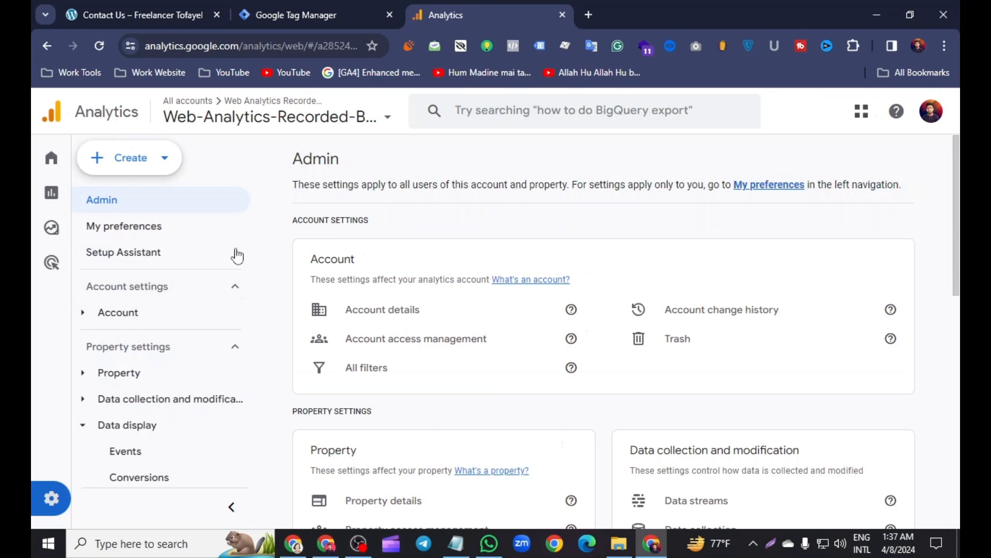
{"action": "scroll", "coordinate": [566, 397], "scroll_direction": "down", "scroll_amount": 4}
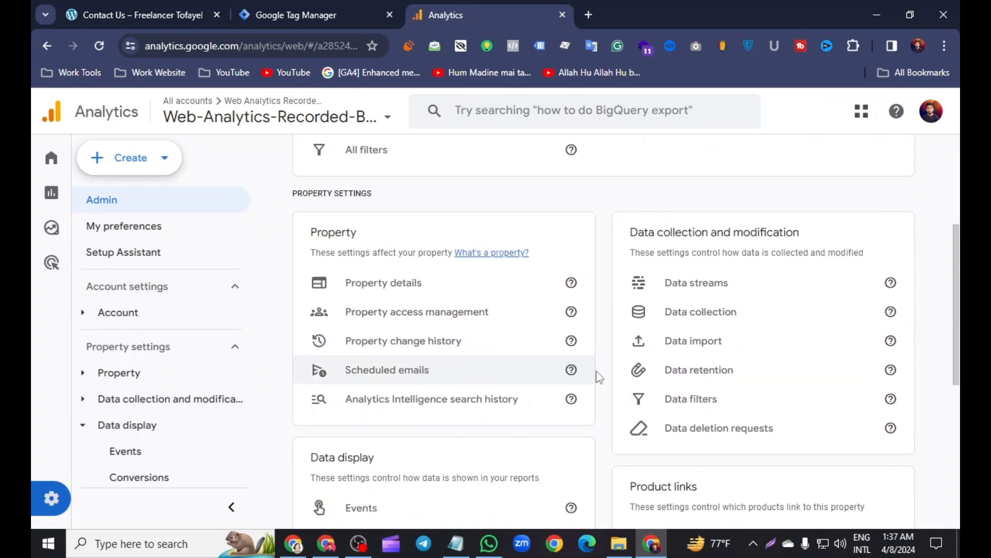
{"action": "left_click", "coordinate": [697, 282]}
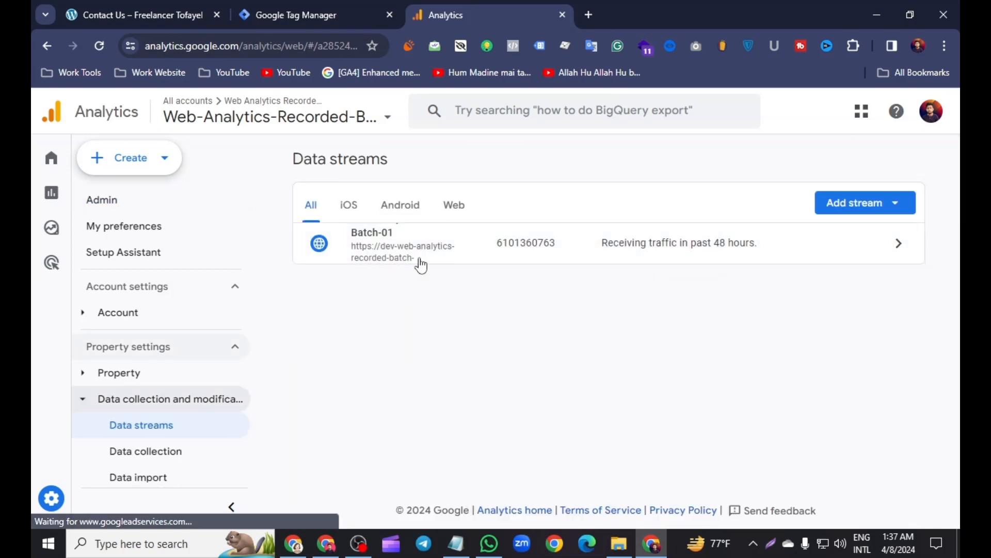
{"action": "left_click", "coordinate": [418, 263]}
Turn on Form interactions in the stream's Enhanced measurement settings and save them.
{"action": "scroll", "coordinate": [699, 374], "scroll_direction": "down", "scroll_amount": 10}
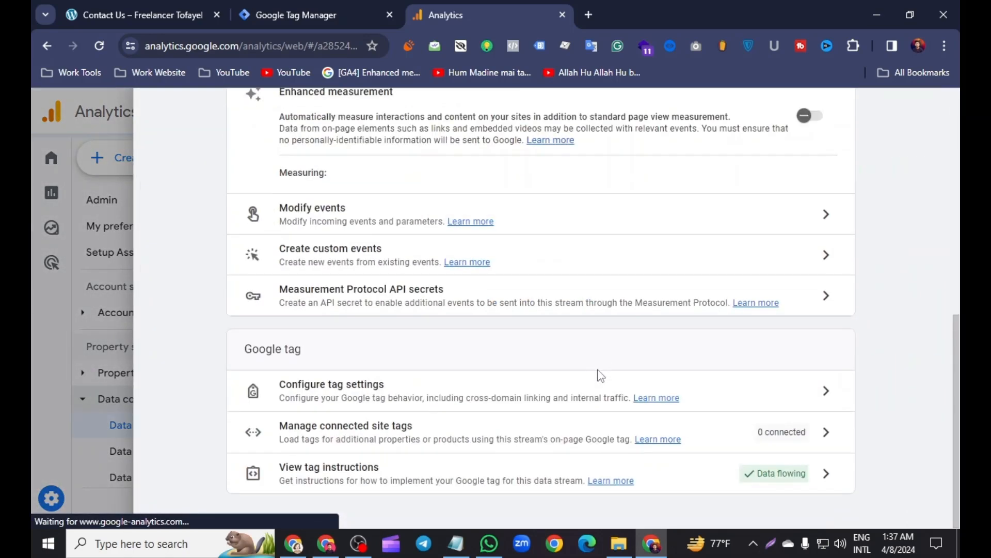
{"action": "left_click", "coordinate": [820, 182]}
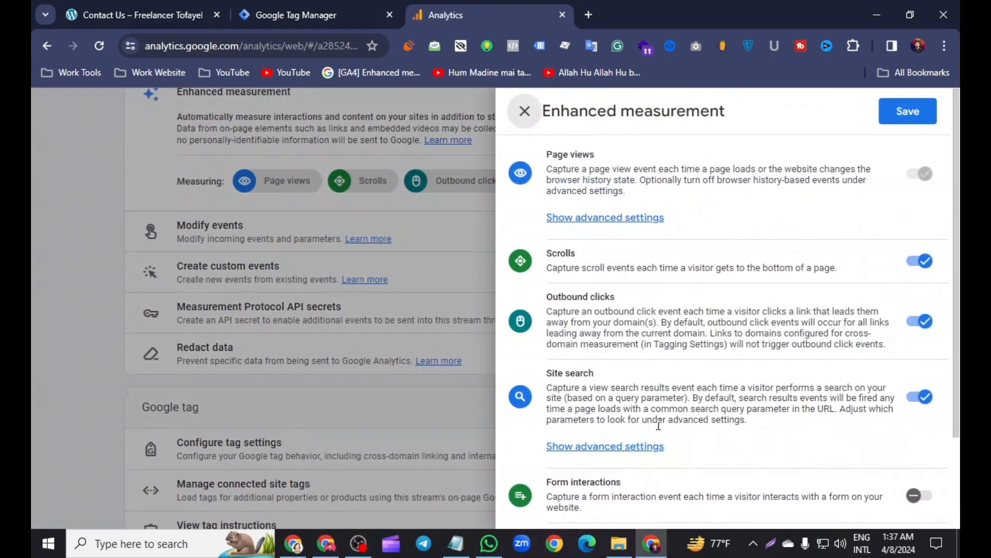
{"action": "scroll", "coordinate": [757, 356], "scroll_direction": "down", "scroll_amount": 3}
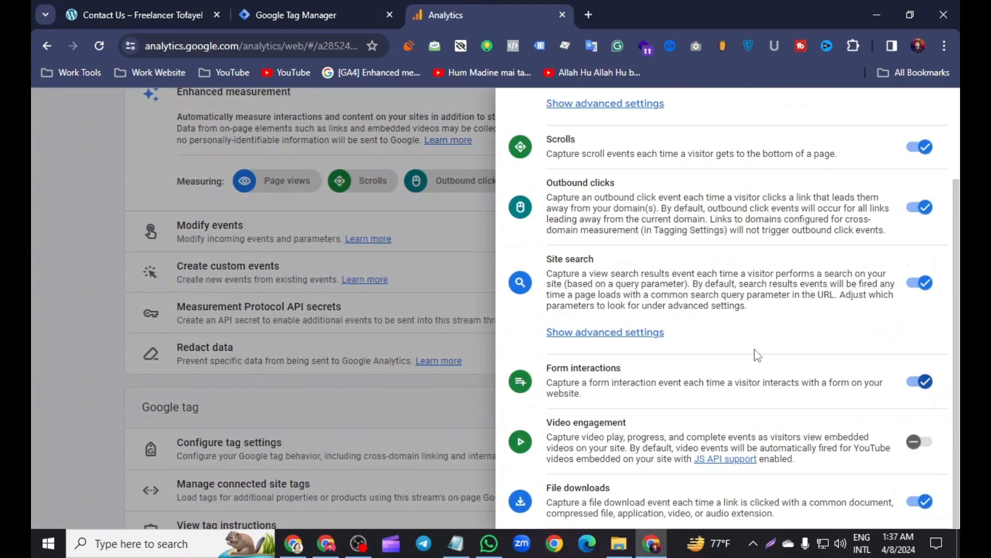
{"action": "left_click", "coordinate": [928, 382]}
{"action": "scroll", "coordinate": [924, 310], "scroll_direction": "up", "scroll_amount": 3}
{"action": "left_click", "coordinate": [903, 111]}
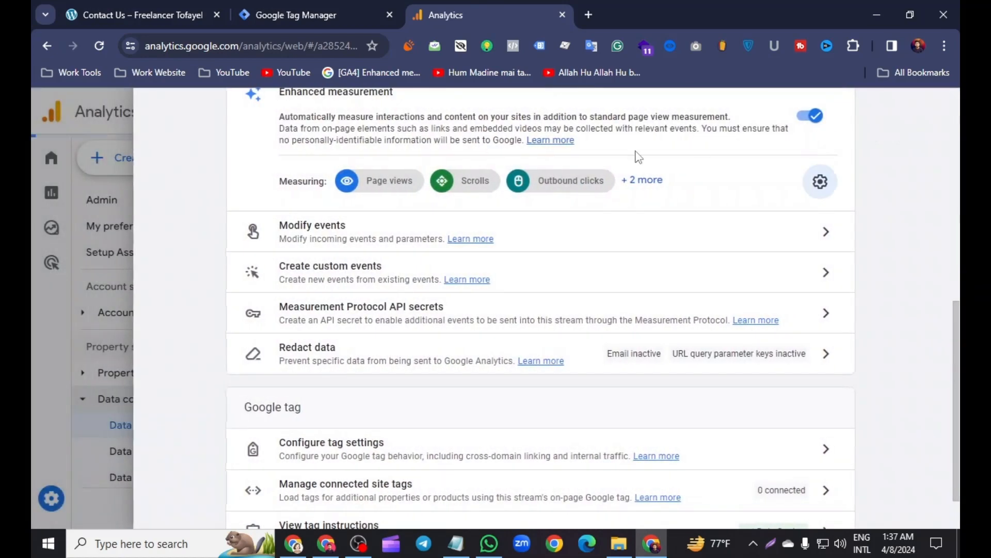
Switch to Google Tag Manager and start a new tag of type Google Analytics: GA4 Event.
{"action": "left_click", "coordinate": [314, 15]}
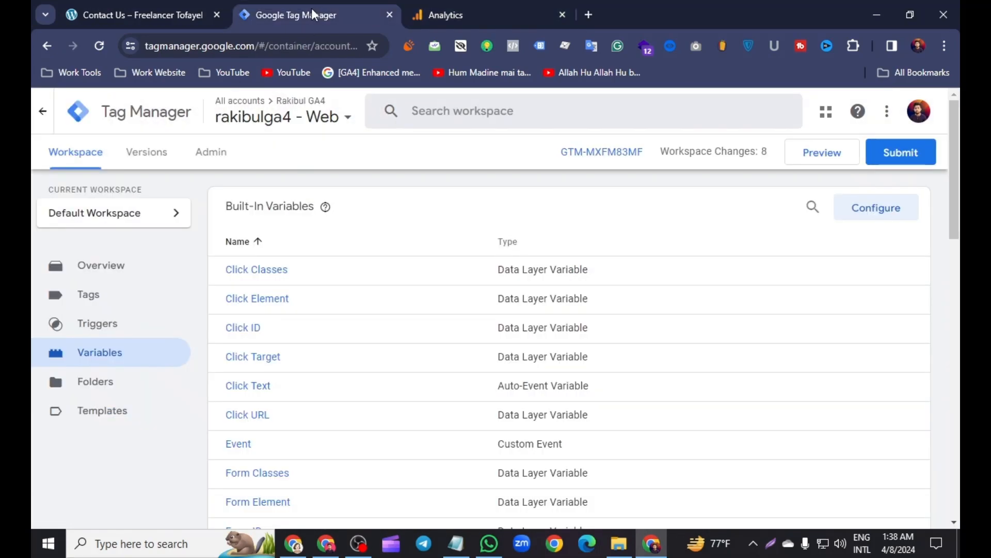
{"action": "left_click", "coordinate": [118, 296]}
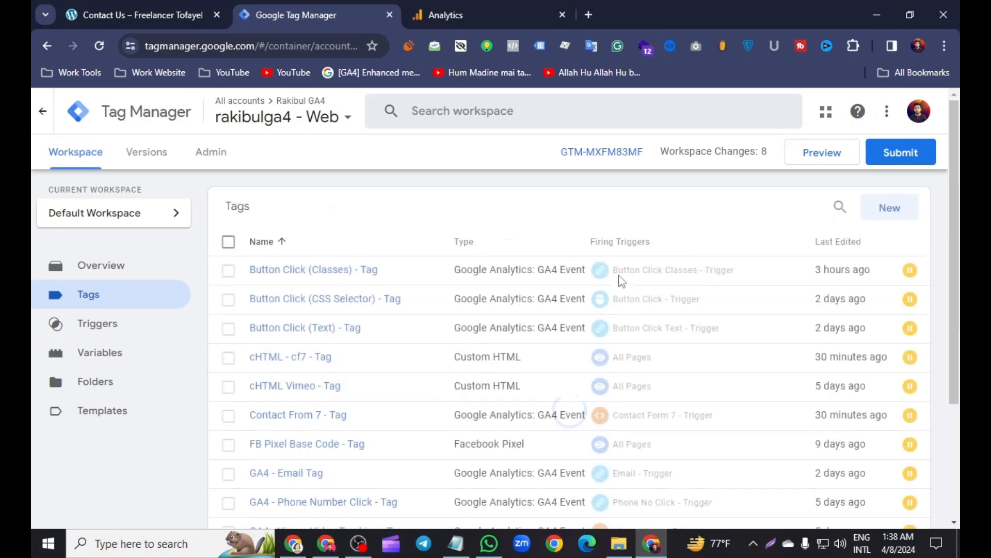
{"action": "left_click", "coordinate": [883, 211]}
{"action": "left_click", "coordinate": [774, 223]}
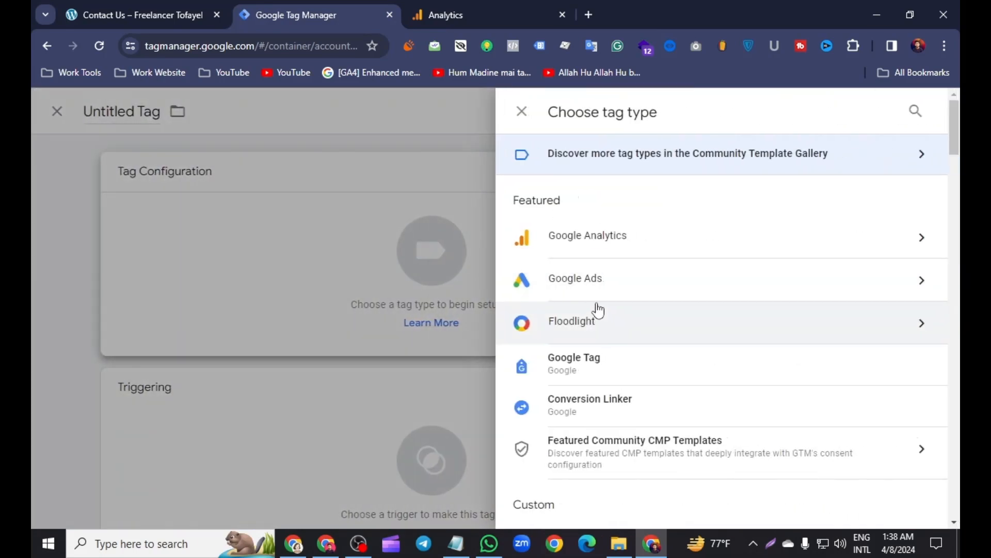
{"action": "left_click", "coordinate": [582, 243]}
{"action": "left_click", "coordinate": [565, 257]}
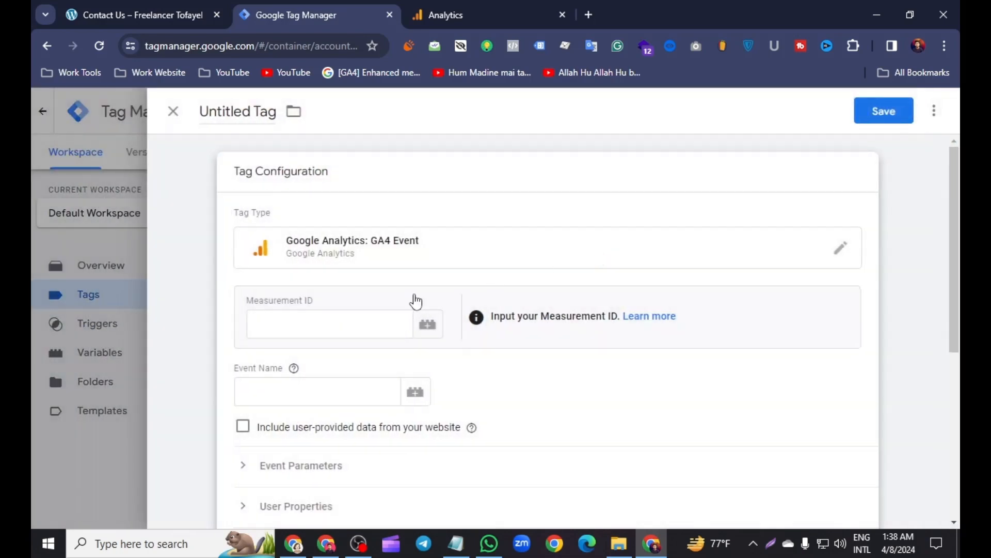
Copy the Measurement ID G-6WVFL428JZ from the Analytics web stream into the new tag and set its event name to wp_form.
{"action": "left_click", "coordinate": [286, 319]}
{"action": "left_click", "coordinate": [491, 12]}
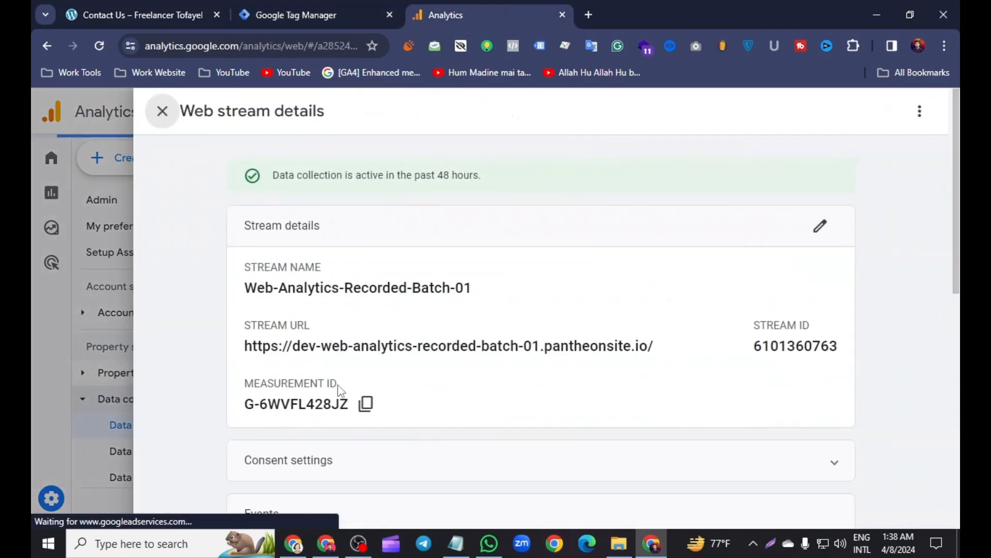
{"action": "scroll", "coordinate": [355, 292], "scroll_direction": "down", "scroll_amount": 3}
{"action": "left_click", "coordinate": [367, 257]}
{"action": "left_click", "coordinate": [338, 12]}
{"action": "left_click", "coordinate": [258, 288]}
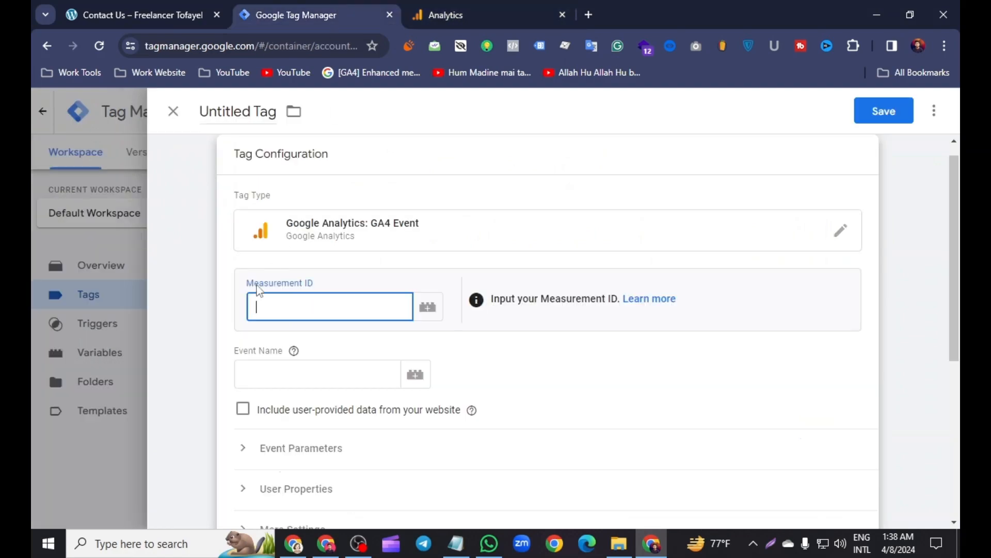
{"action": "right_click", "coordinate": [263, 303]}
{"action": "left_click", "coordinate": [303, 173]}
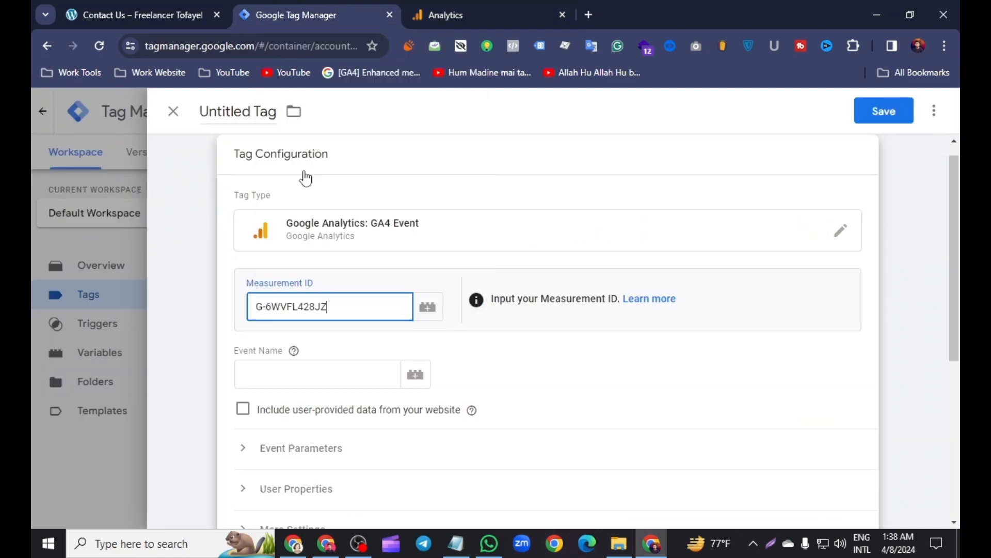
{"action": "left_click", "coordinate": [265, 366]}
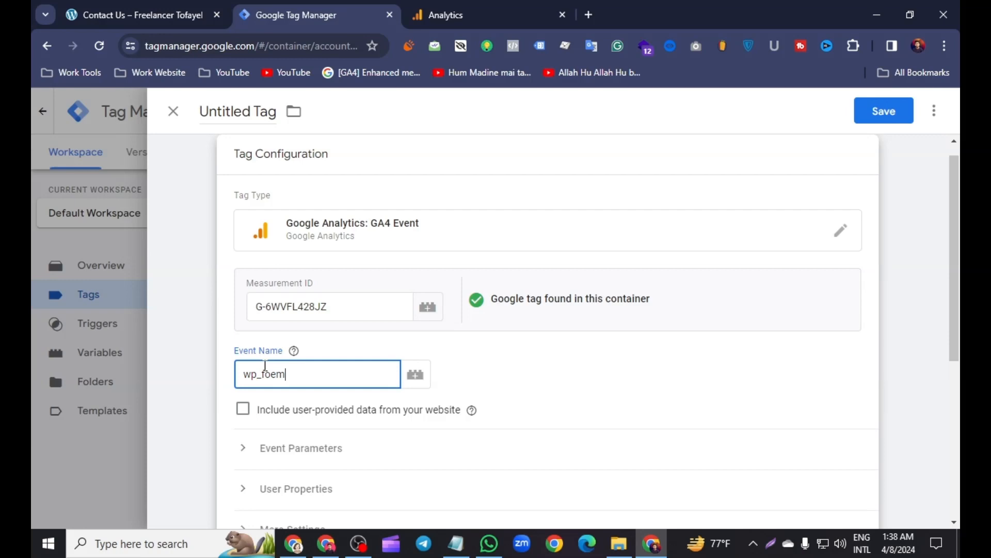
Create a new trigger for the tag and set its type to Element Visibility.
{"action": "scroll", "coordinate": [265, 440], "scroll_direction": "down", "scroll_amount": 5}
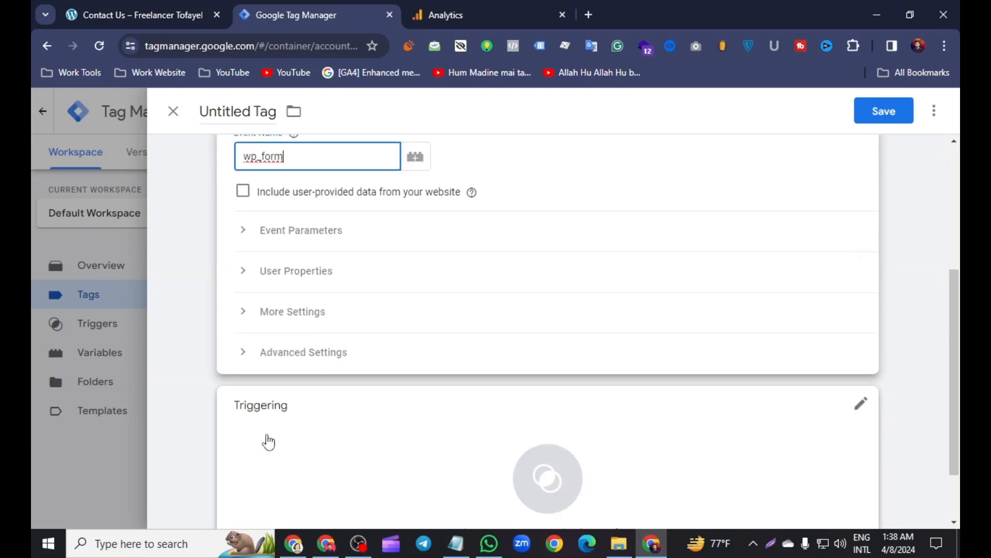
{"action": "left_click", "coordinate": [516, 395]}
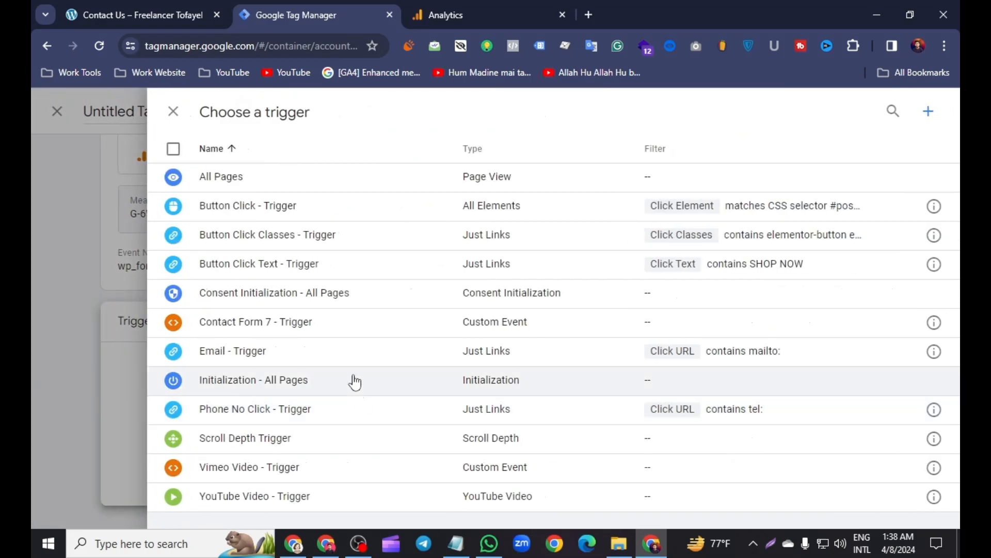
{"action": "left_click", "coordinate": [929, 111]}
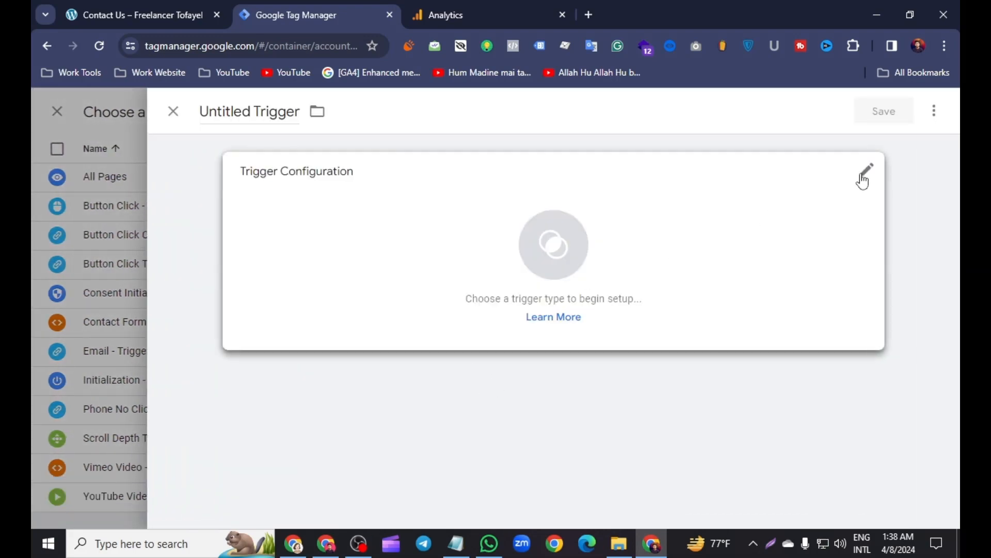
{"action": "left_click", "coordinate": [864, 178]}
{"action": "scroll", "coordinate": [629, 359], "scroll_direction": "down", "scroll_amount": 7}
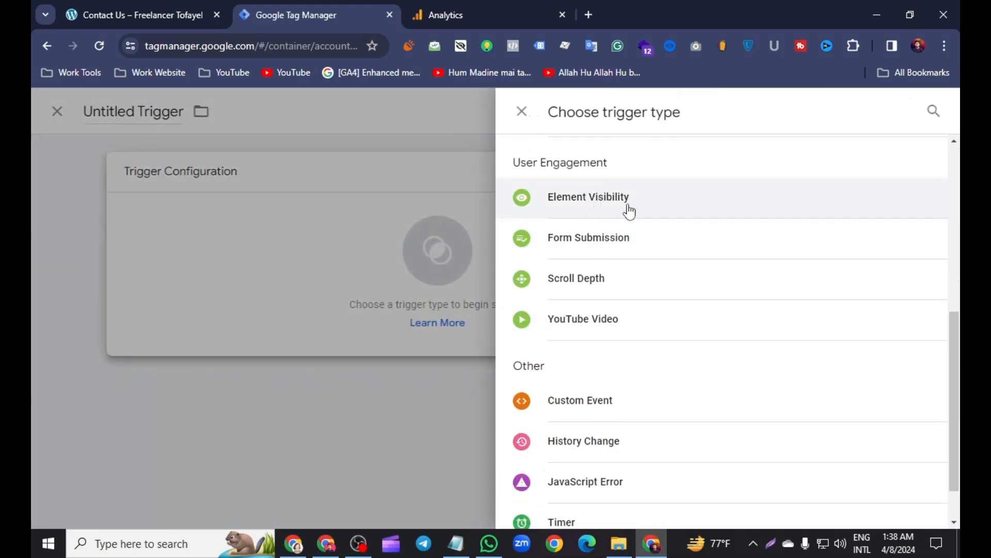
{"action": "left_click", "coordinate": [582, 202]}
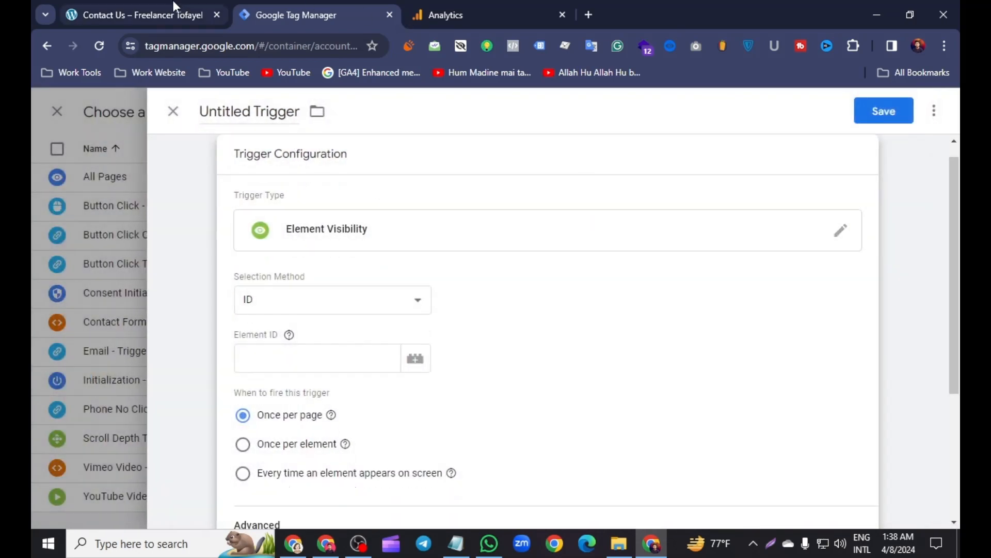
On the website's Contact Us page, fill in the form's name and e-mail from the first saved address and its subject from a saved entry.
{"action": "left_click", "coordinate": [171, 2]}
{"action": "scroll", "coordinate": [465, 325], "scroll_direction": "down", "scroll_amount": 15}
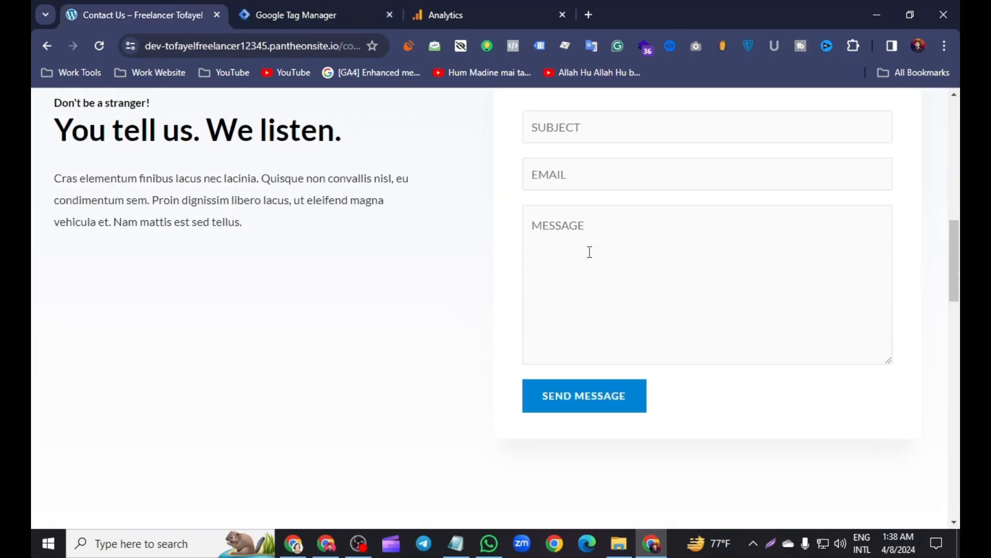
{"action": "scroll", "coordinate": [558, 157], "scroll_direction": "up", "scroll_amount": 4}
{"action": "left_click", "coordinate": [551, 306]}
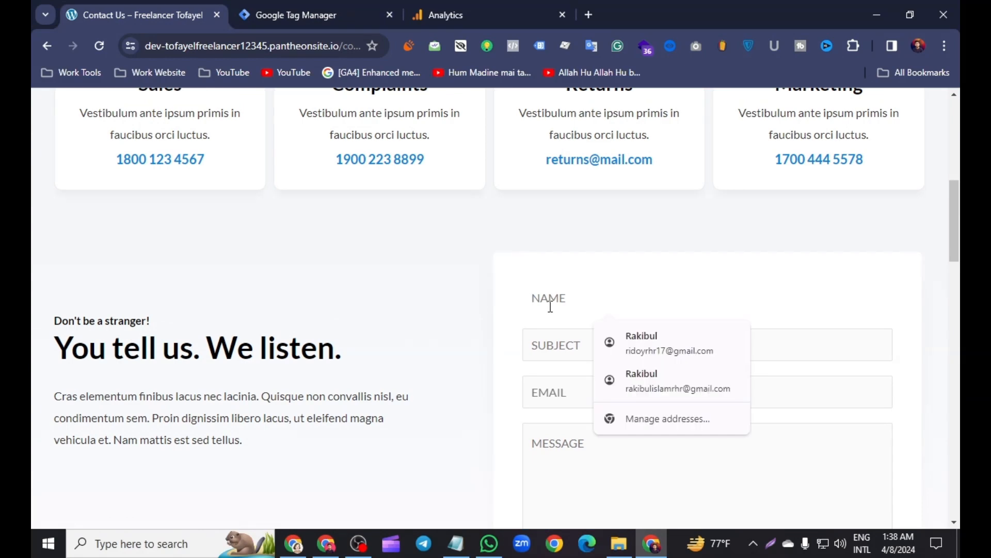
{"action": "left_click", "coordinate": [627, 342]}
{"action": "scroll", "coordinate": [588, 331], "scroll_direction": "down", "scroll_amount": 1}
{"action": "left_click", "coordinate": [534, 272]}
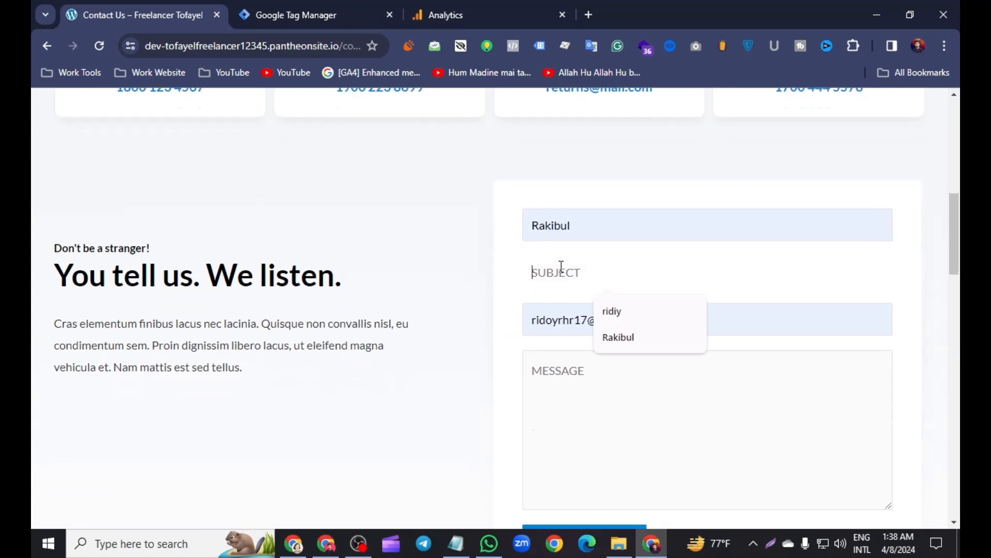
{"action": "left_click", "coordinate": [617, 341]}
Enter the message "dg" in the contact form and send it.
{"action": "left_click", "coordinate": [553, 374]}
{"action": "type", "text": "dg"}
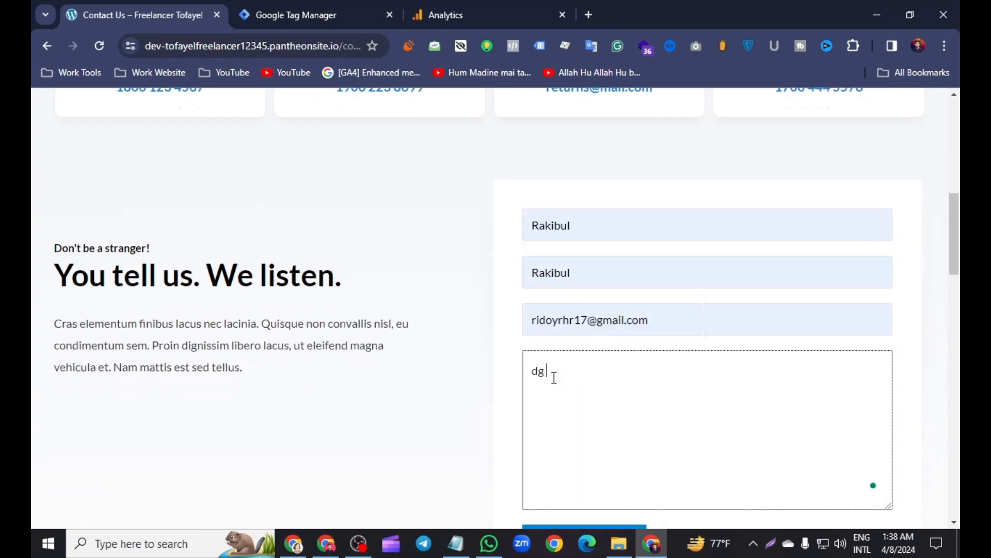
{"action": "scroll", "coordinate": [555, 375], "scroll_direction": "down", "scroll_amount": 5}
{"action": "left_click", "coordinate": [567, 250]}
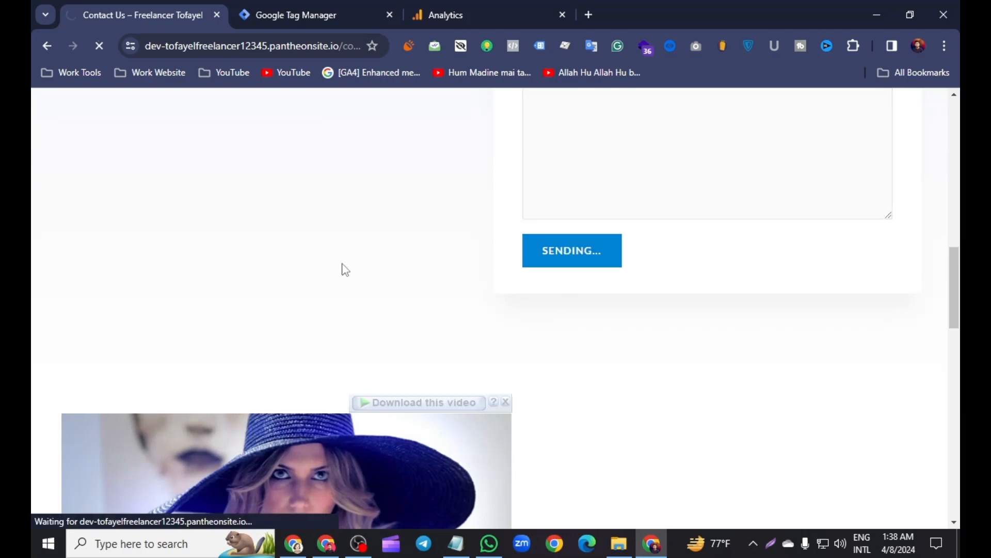
Inspect the contact form's thank-you message on the Contact Us page and copy the CSS selector of its paragraph element.
{"action": "scroll", "coordinate": [343, 270], "scroll_direction": "up", "scroll_amount": 2}
{"action": "scroll", "coordinate": [345, 269], "scroll_direction": "up", "scroll_amount": 1}
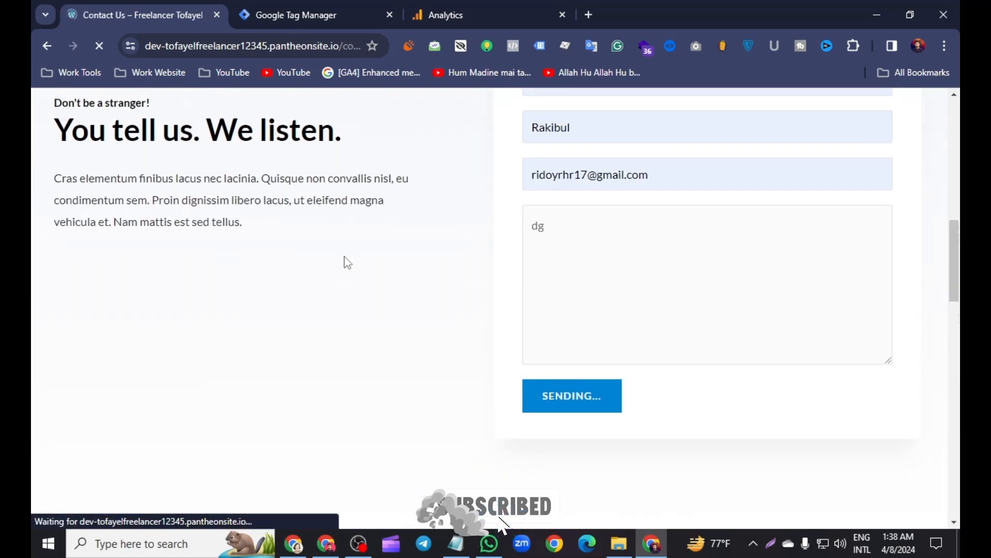
{"action": "scroll", "coordinate": [351, 235], "scroll_direction": "down", "scroll_amount": 8}
{"action": "scroll", "coordinate": [352, 234], "scroll_direction": "up", "scroll_amount": 3}
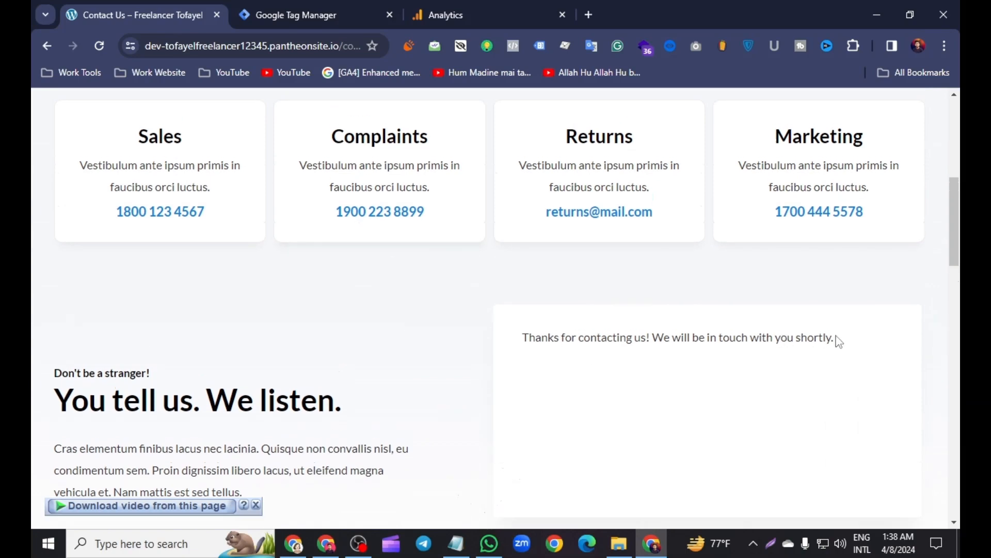
{"action": "left_click_drag", "start_coordinate": [836, 339], "coordinate": [519, 350]}
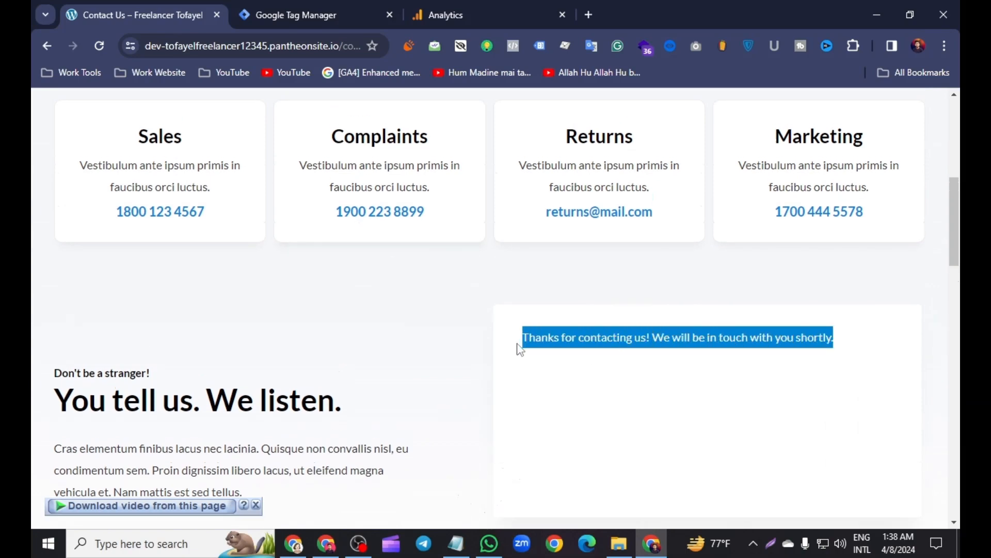
{"action": "right_click", "coordinate": [563, 339]}
{"action": "left_click", "coordinate": [602, 324]}
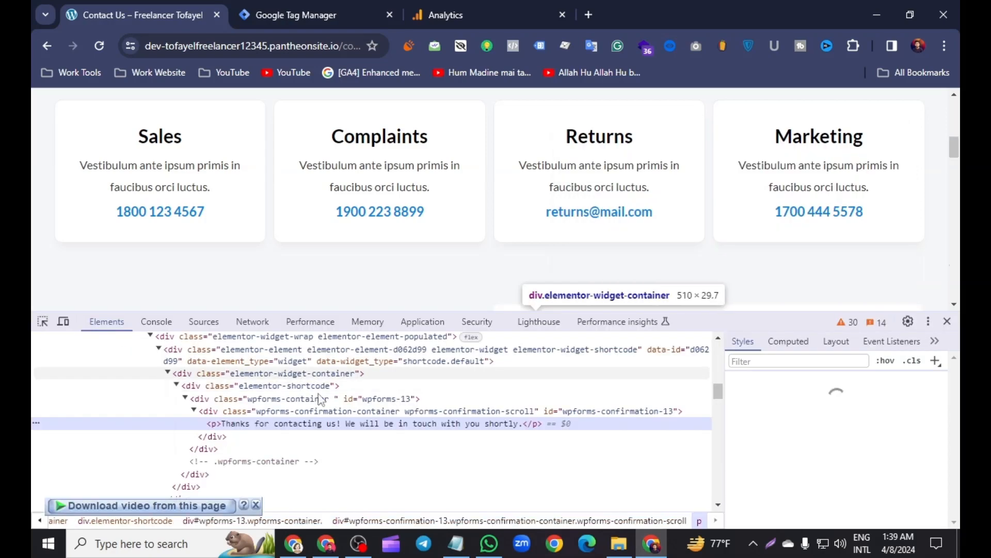
{"action": "right_click", "coordinate": [337, 428]}
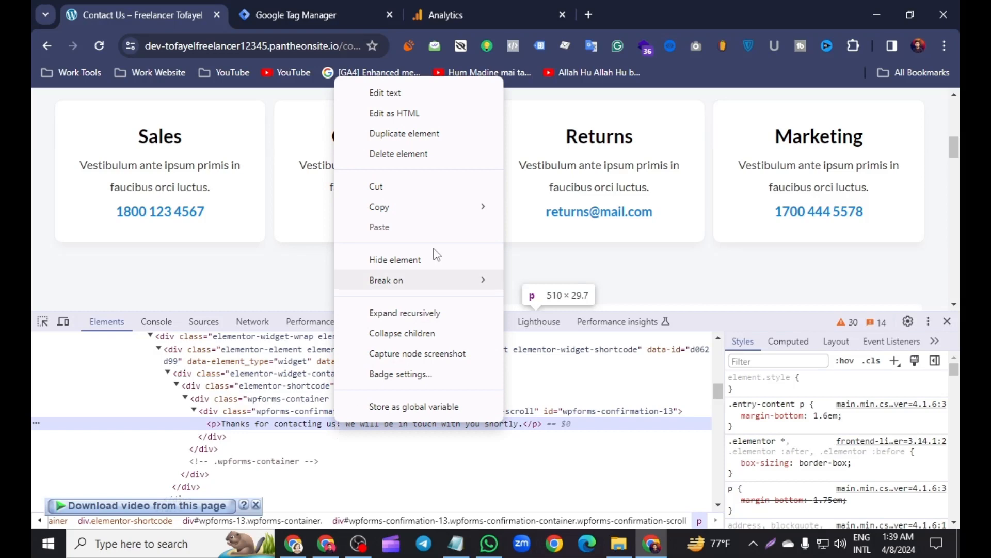
{"action": "mouse_move", "coordinate": [403, 206]}
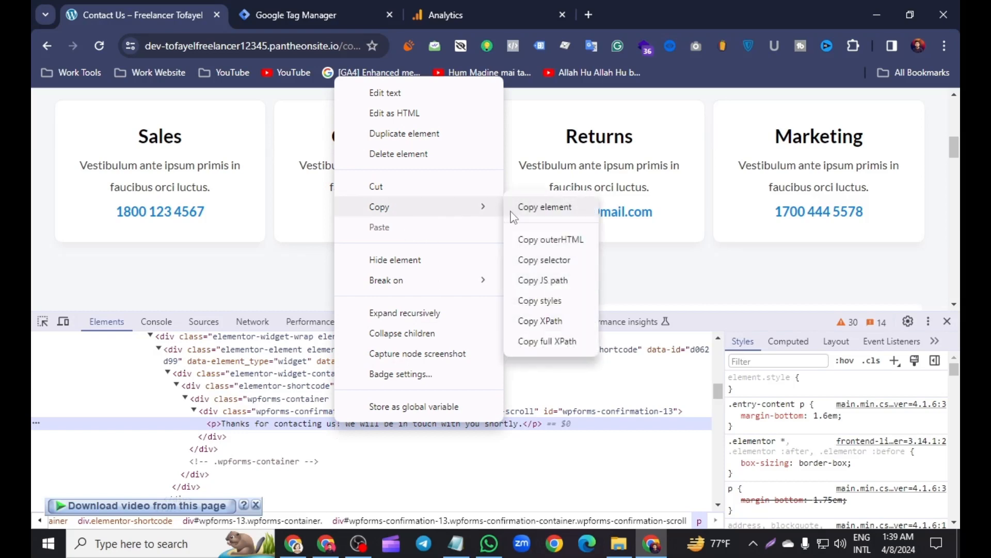
{"action": "left_click", "coordinate": [545, 264]}
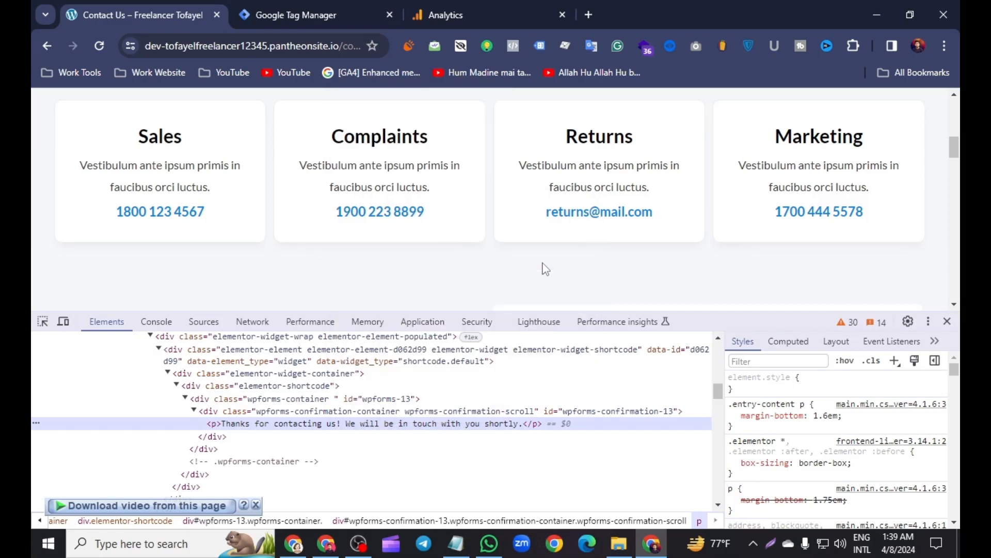
In Tag Manager, set the trigger's selection method to CSS Selector and its element selector to #wpforms-confirmation-13 > p.
{"action": "left_click", "coordinate": [343, 8]}
{"action": "left_click", "coordinate": [415, 305]}
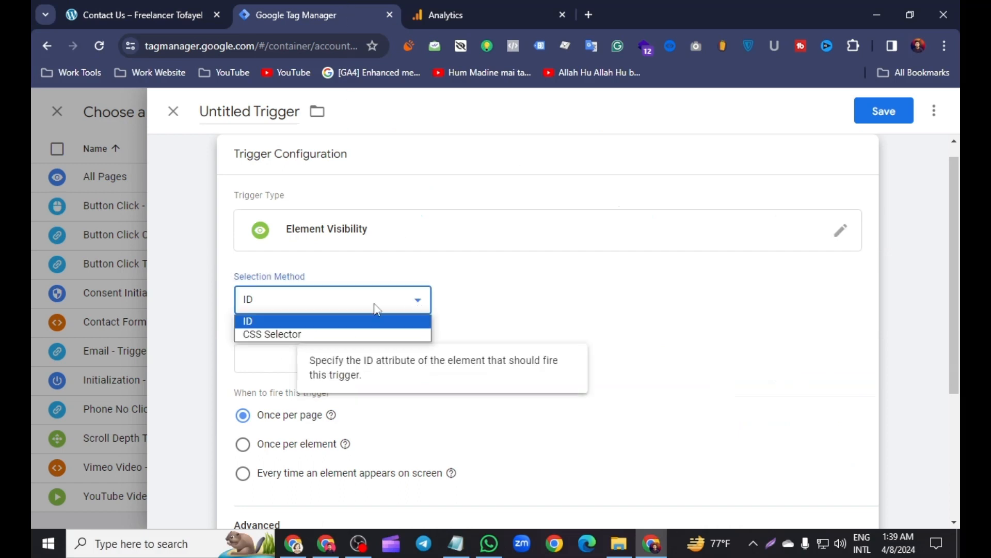
{"action": "left_click", "coordinate": [275, 335]}
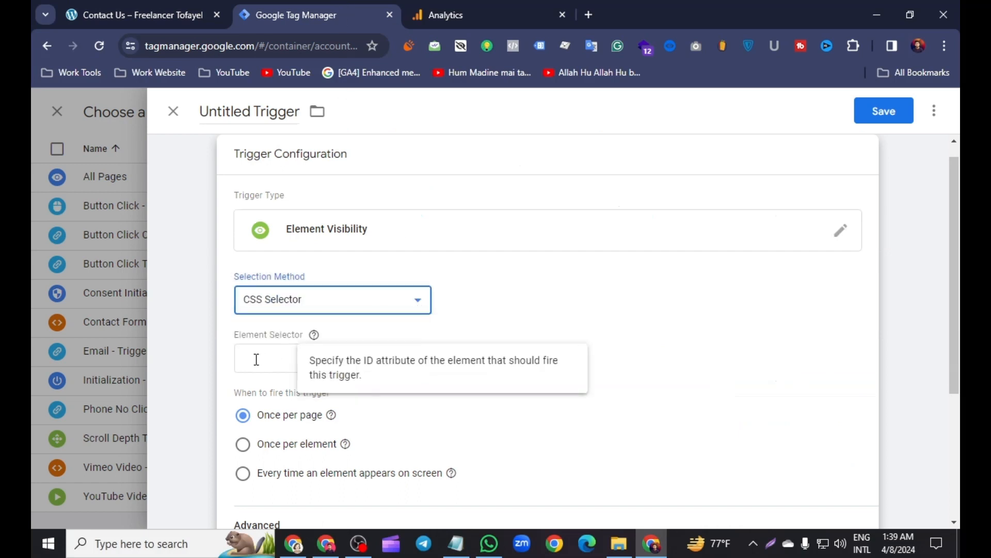
{"action": "right_click", "coordinate": [255, 357]}
{"action": "left_click", "coordinate": [295, 186]}
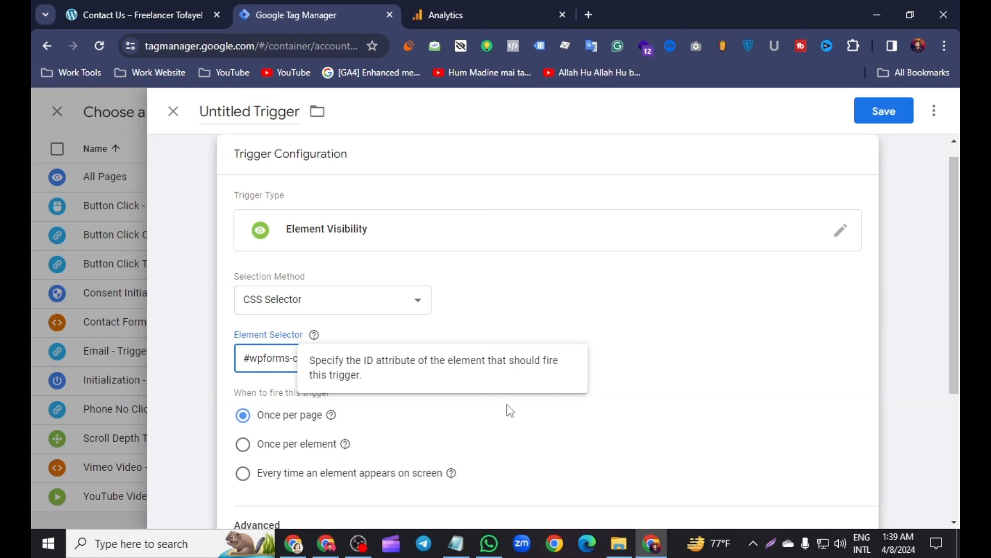
Name the trigger "WP Form - Trigger" and save it to the tag.
{"action": "left_click", "coordinate": [257, 111]}
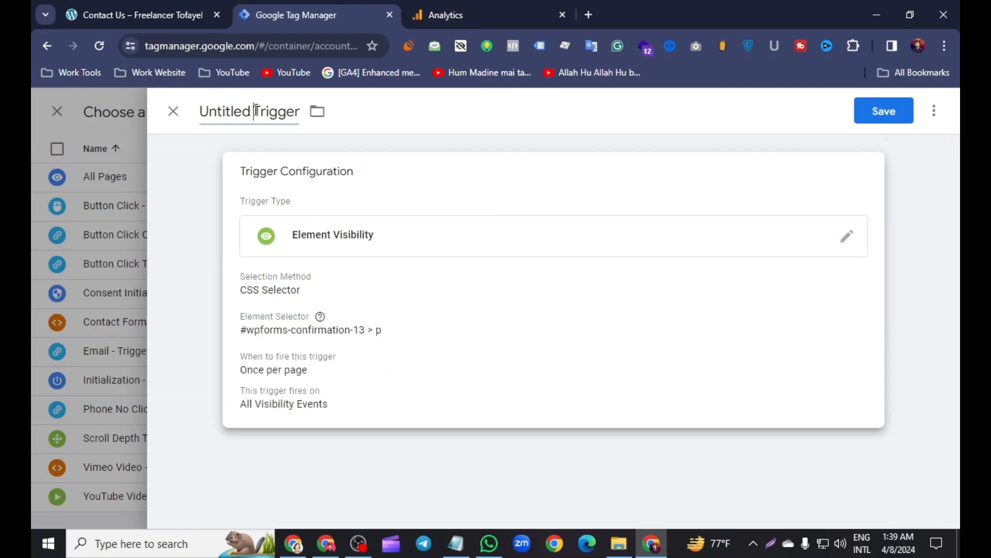
{"action": "key", "text": "ctrl+BackSpace"}
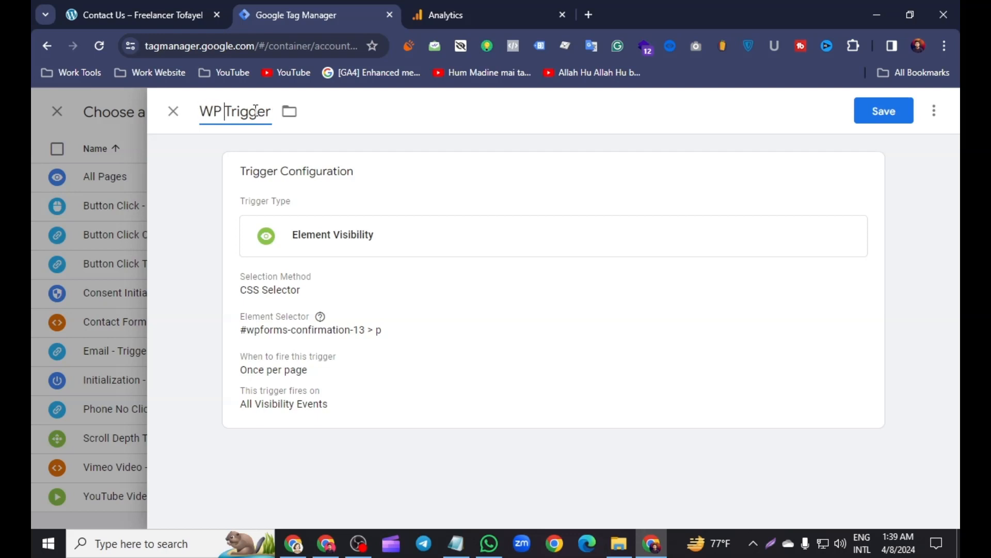
{"action": "type", "text": "WP Form "}
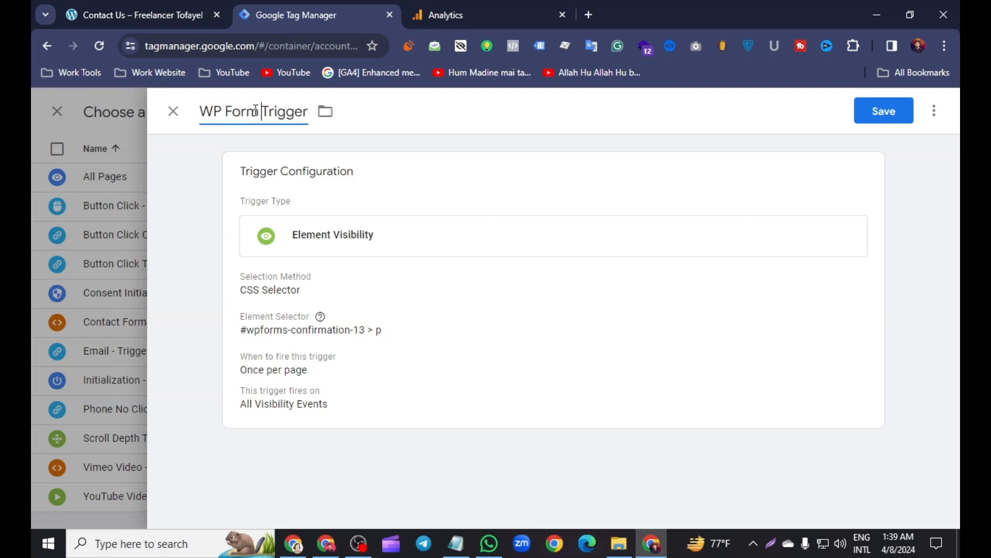
{"action": "type", "text": "-"}
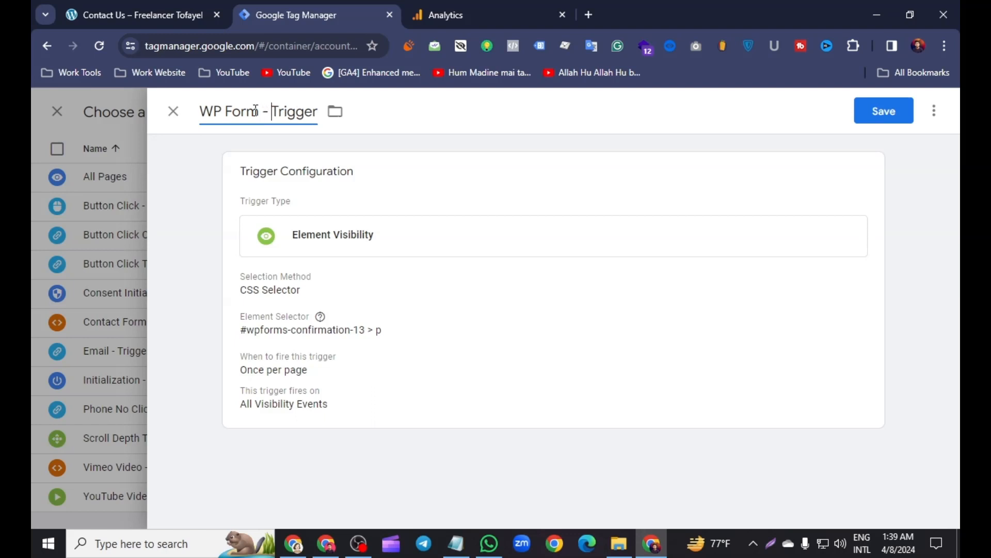
{"action": "left_click", "coordinate": [876, 116]}
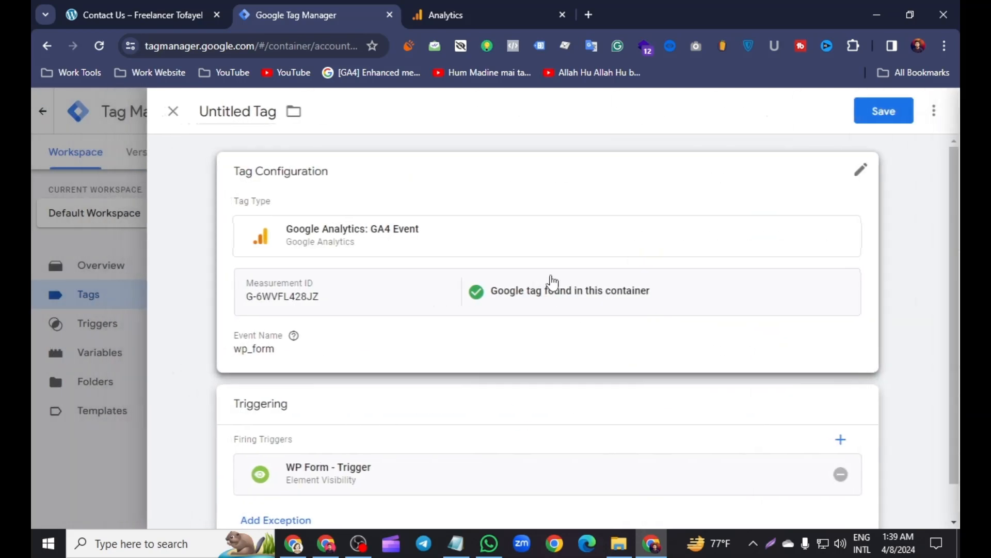
Review the tag's configuration and trigger, name the tag "WP Form - Tag" and save it.
{"action": "left_click", "coordinate": [441, 193]}
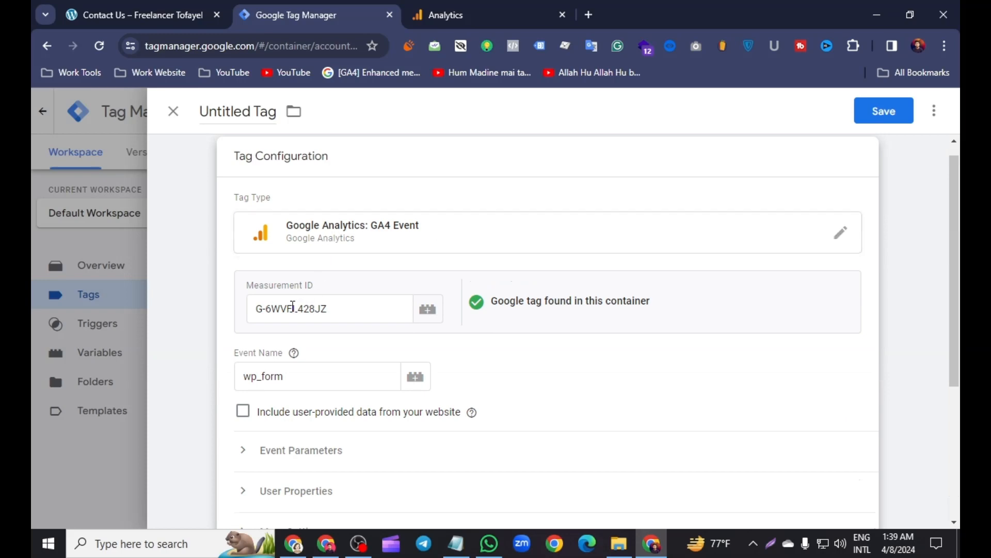
{"action": "scroll", "coordinate": [329, 243], "scroll_direction": "down", "scroll_amount": 4}
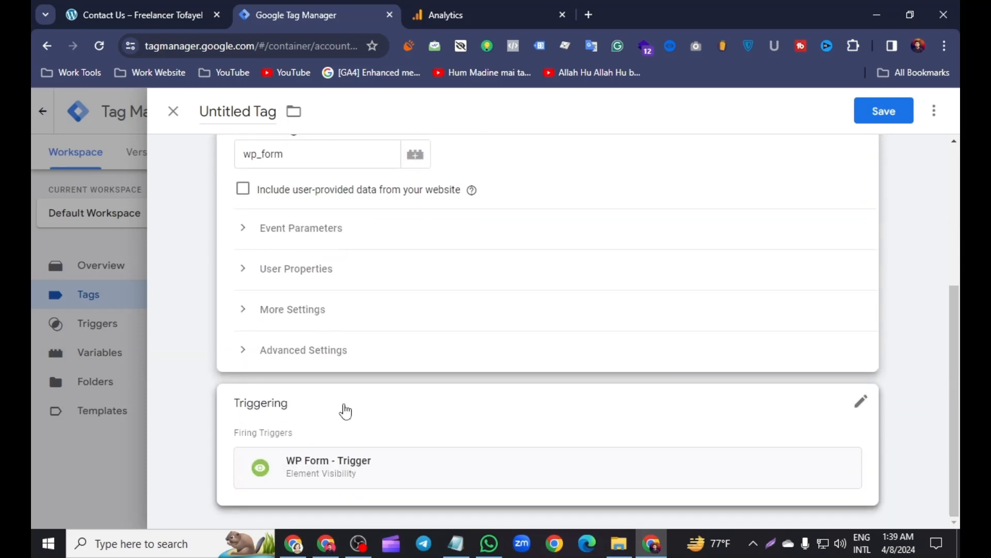
{"action": "scroll", "coordinate": [336, 398], "scroll_direction": "up", "scroll_amount": 4}
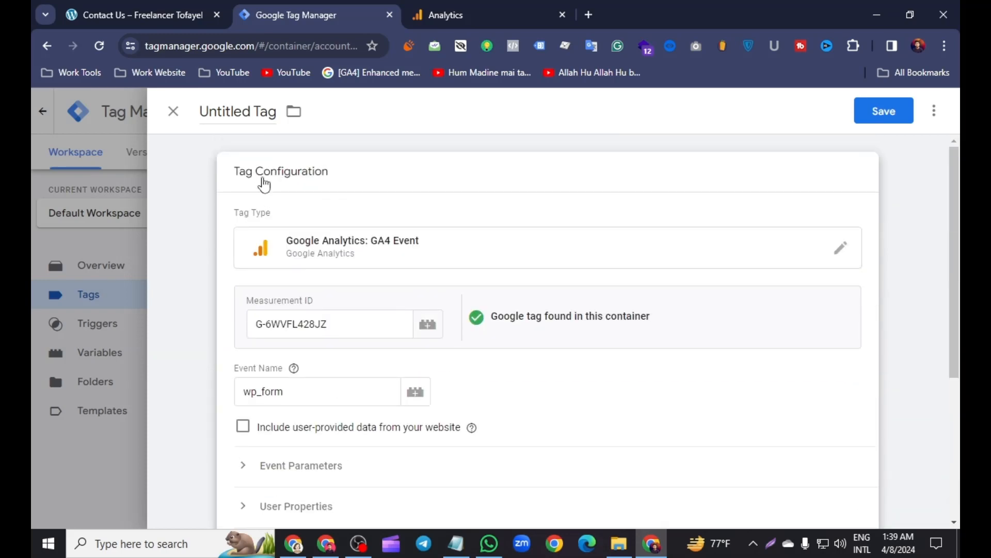
{"action": "left_click", "coordinate": [256, 106]}
{"action": "key", "text": "BackSpace"}
{"action": "key", "text": "BackSpace"}
{"action": "key", "text": "BackSpace"}
{"action": "key", "text": "BackSpace"}
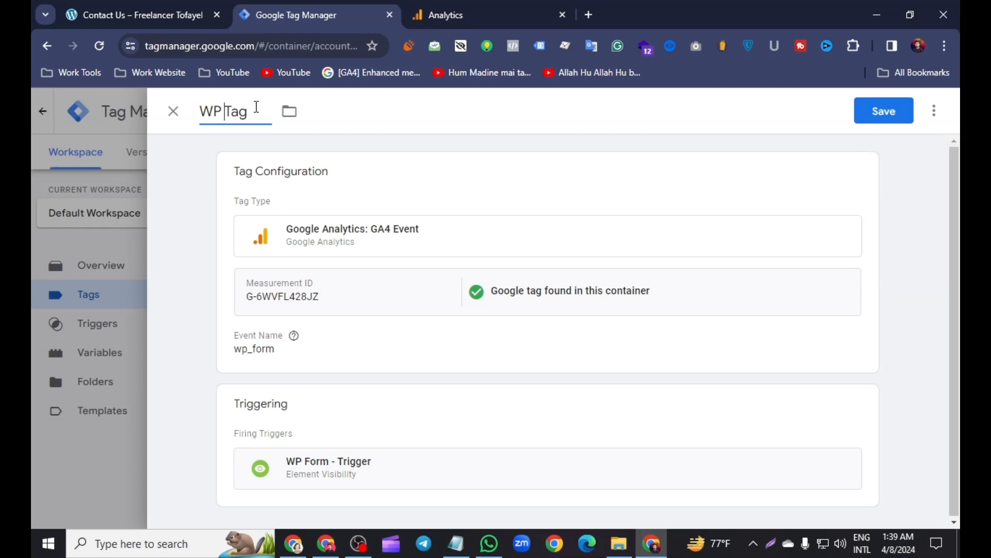
{"action": "type", "text": "WP Form"}
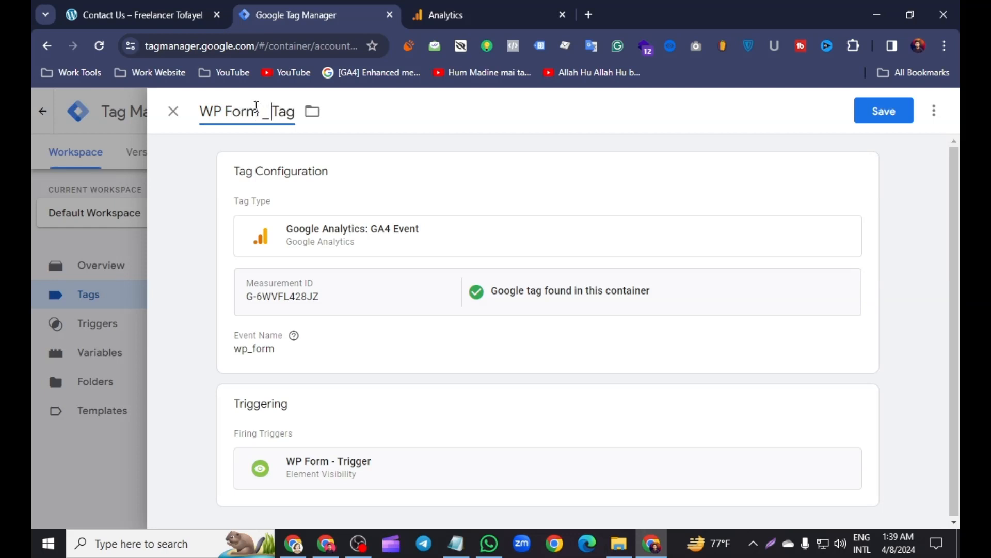
{"action": "type", "text": " _"}
{"action": "key", "text": "BackSpace"}
{"action": "key", "text": "BackSpace"}
{"action": "type", "text": "-"}
{"action": "left_click", "coordinate": [872, 119]}
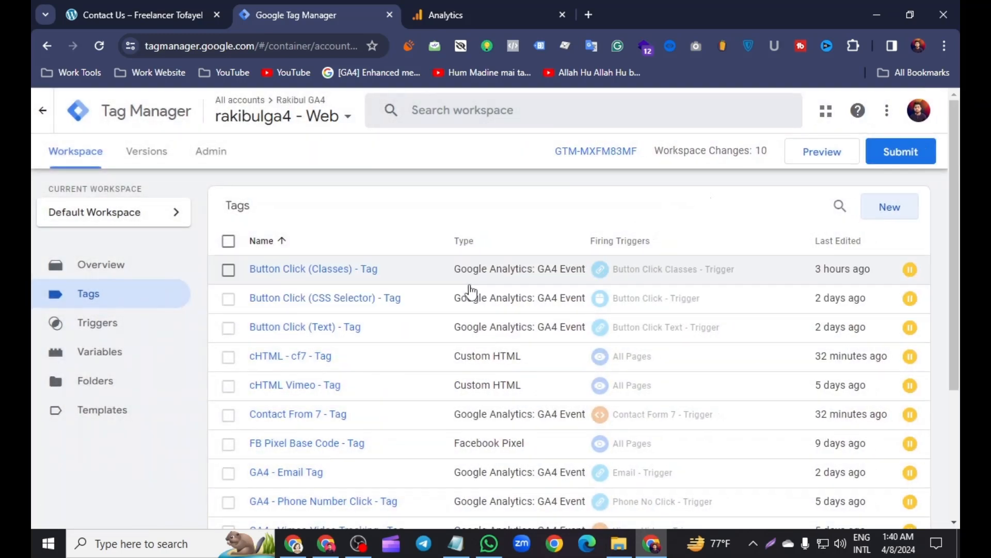
Outline the GA4 Base Code and WP Form tag rows with red rectangles in a screen capture and discard the capture.
{"action": "scroll", "coordinate": [471, 291], "scroll_direction": "down", "scroll_amount": 3}
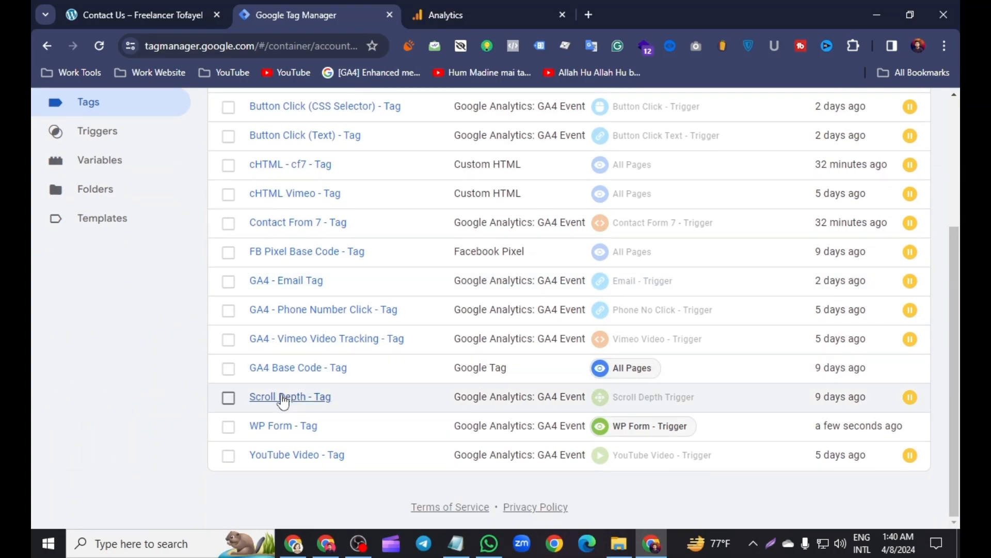
{"action": "left_click", "coordinate": [771, 543]}
{"action": "left_click_drag", "start_coordinate": [181, 303], "coordinate": [959, 525]}
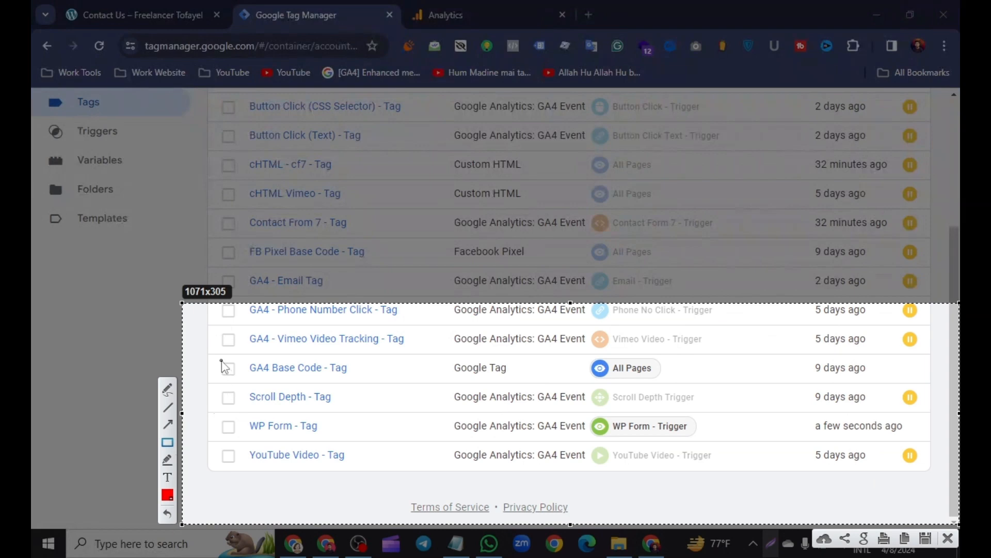
{"action": "left_click_drag", "start_coordinate": [221, 360], "coordinate": [694, 384]}
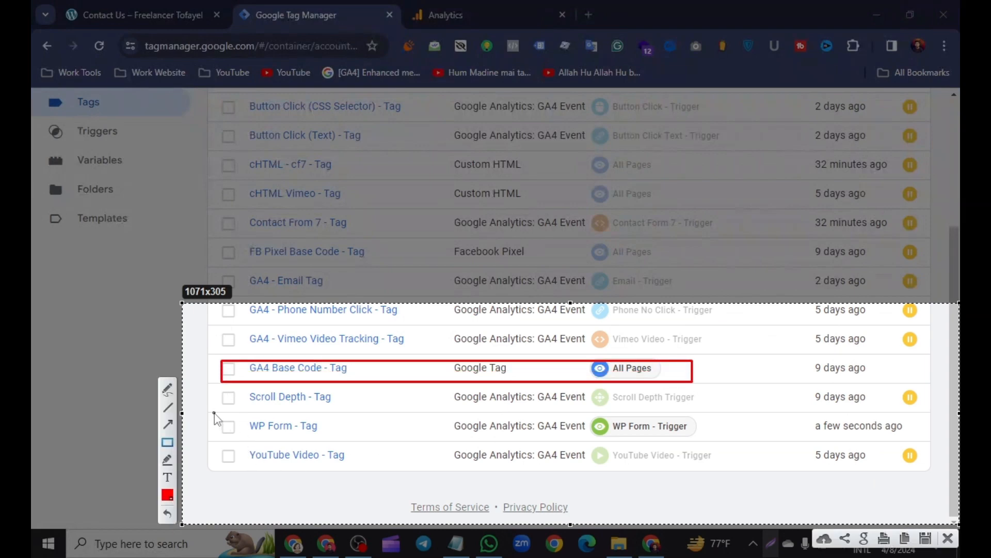
{"action": "left_click_drag", "start_coordinate": [214, 413], "coordinate": [717, 444]}
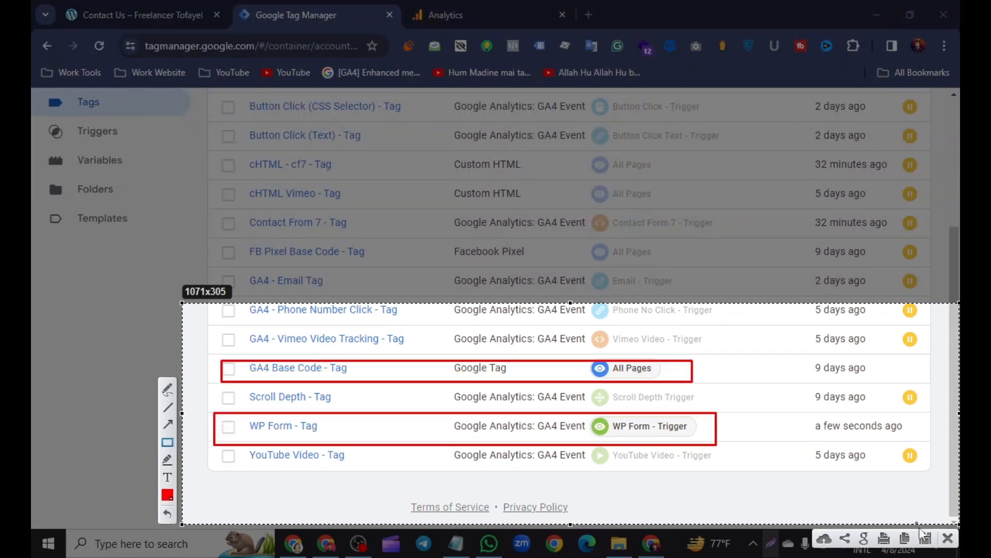
{"action": "left_click", "coordinate": [948, 539]}
Submit and publish the workspace changes without a version name or description, and close the version summary.
{"action": "scroll", "coordinate": [649, 465], "scroll_direction": "up", "scroll_amount": 4}
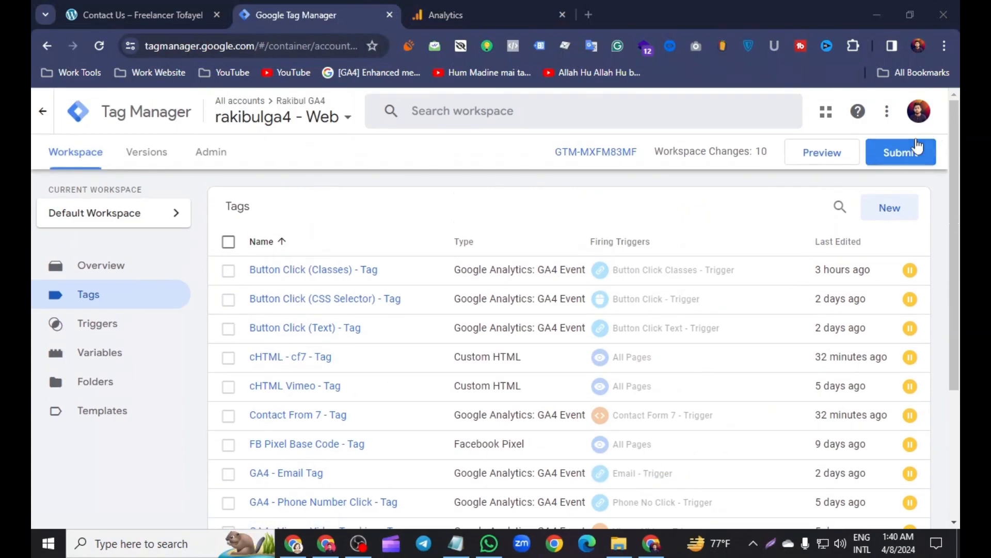
{"action": "left_click", "coordinate": [898, 150]}
{"action": "left_click", "coordinate": [888, 112]}
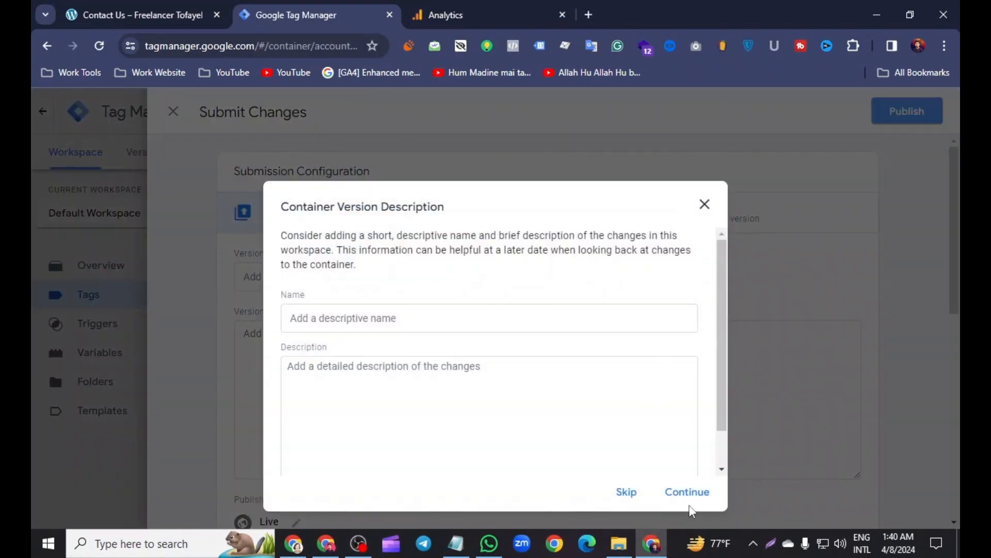
{"action": "left_click", "coordinate": [688, 494]}
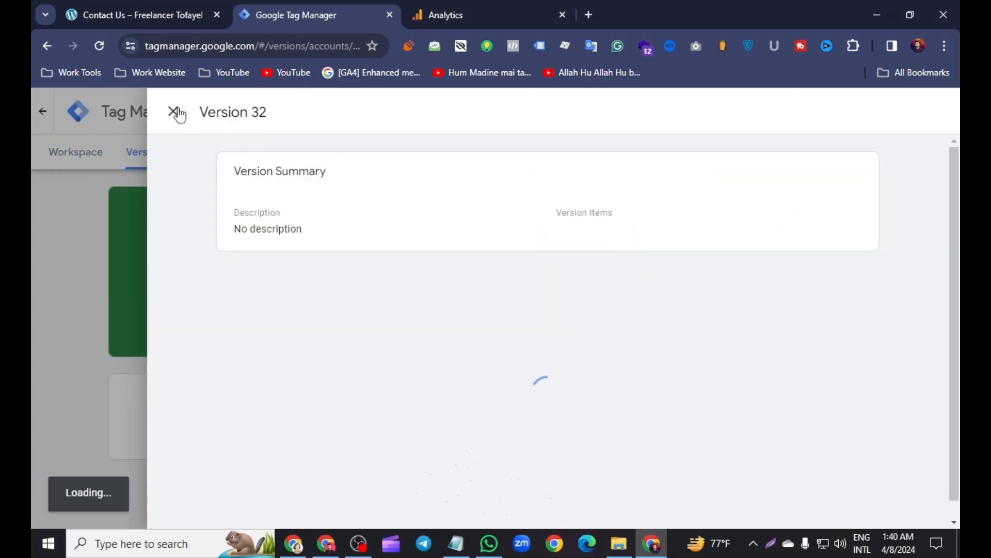
{"action": "left_click", "coordinate": [177, 113]}
{"action": "left_click", "coordinate": [91, 145]}
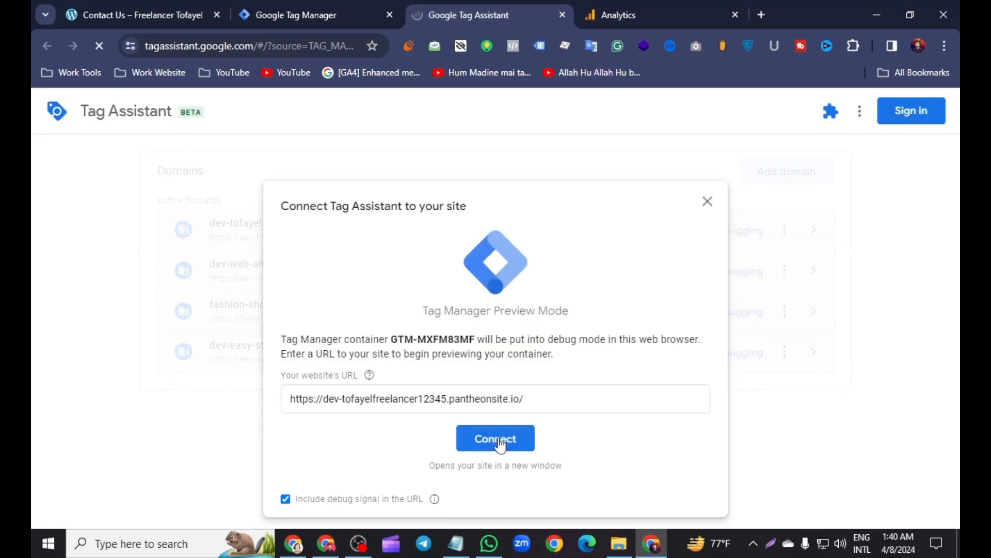
{"action": "left_click", "coordinate": [493, 436]}
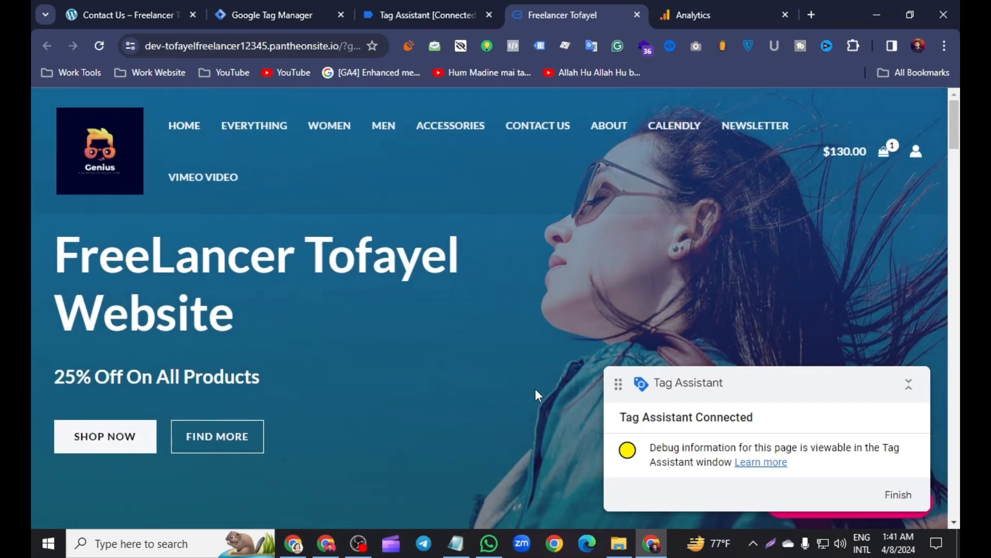
{"action": "left_click", "coordinate": [526, 130]}
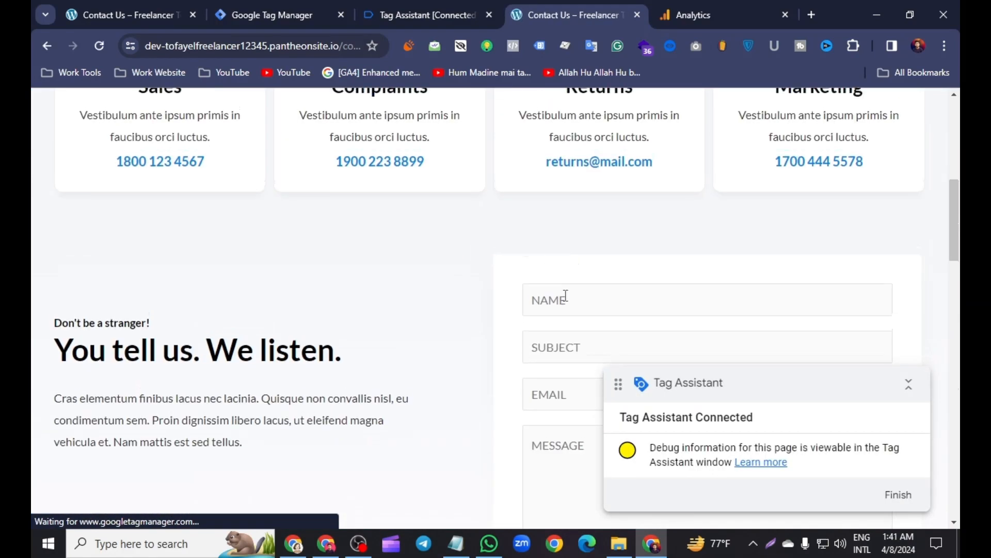
Fill in the contact form's name, e-mail and subject from saved entries, complete the message and send it.
{"action": "left_click", "coordinate": [566, 295]}
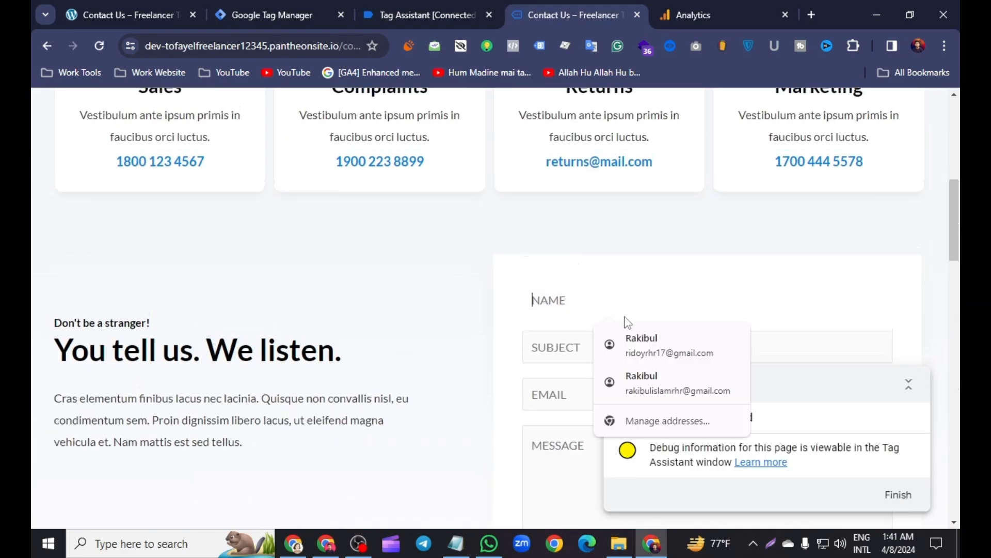
{"action": "left_click", "coordinate": [601, 351]}
{"action": "left_click", "coordinate": [601, 360]}
{"action": "left_click", "coordinate": [618, 386]}
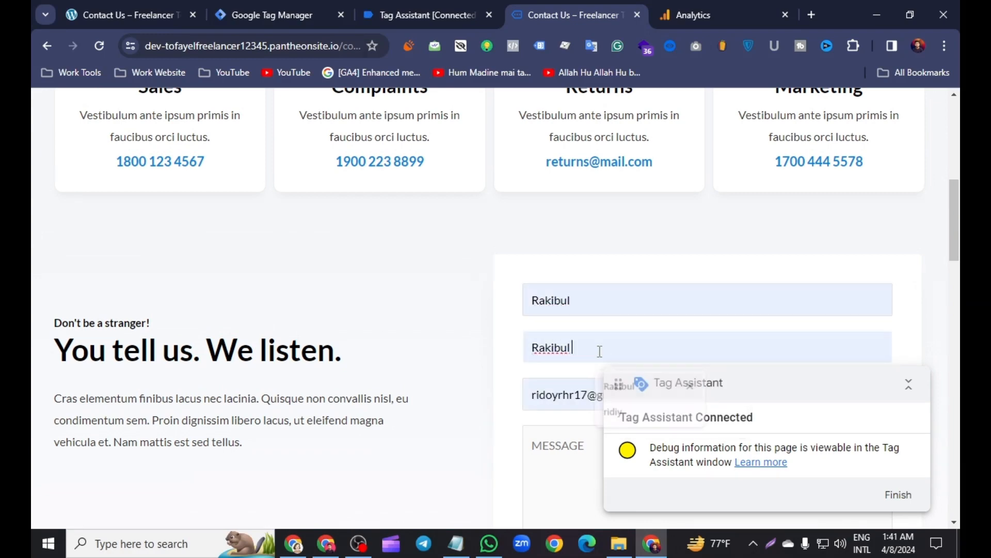
{"action": "scroll", "coordinate": [568, 289], "scroll_direction": "down", "scroll_amount": 4}
{"action": "left_click", "coordinate": [540, 228]}
{"action": "scroll", "coordinate": [540, 228], "scroll_direction": "down", "scroll_amount": 5}
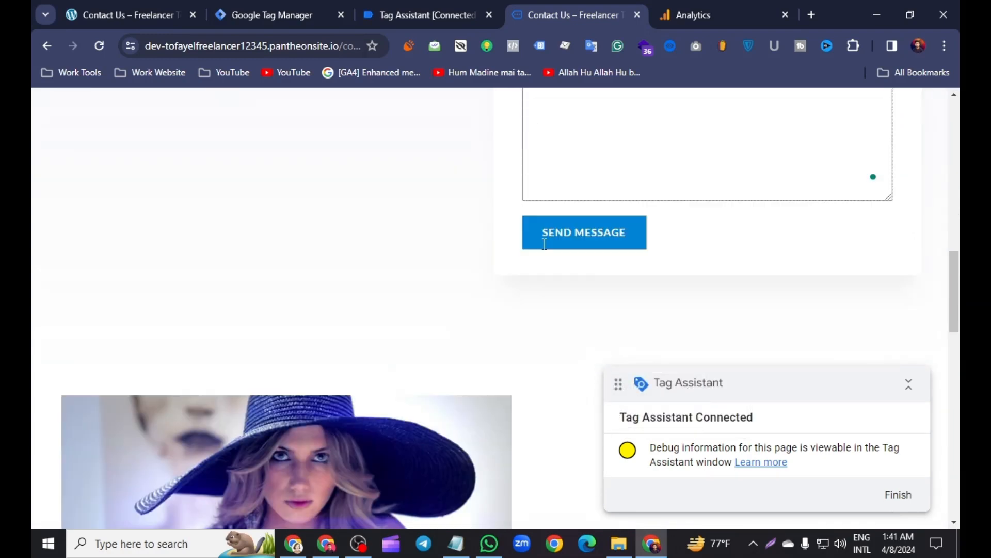
{"action": "left_click", "coordinate": [557, 180]}
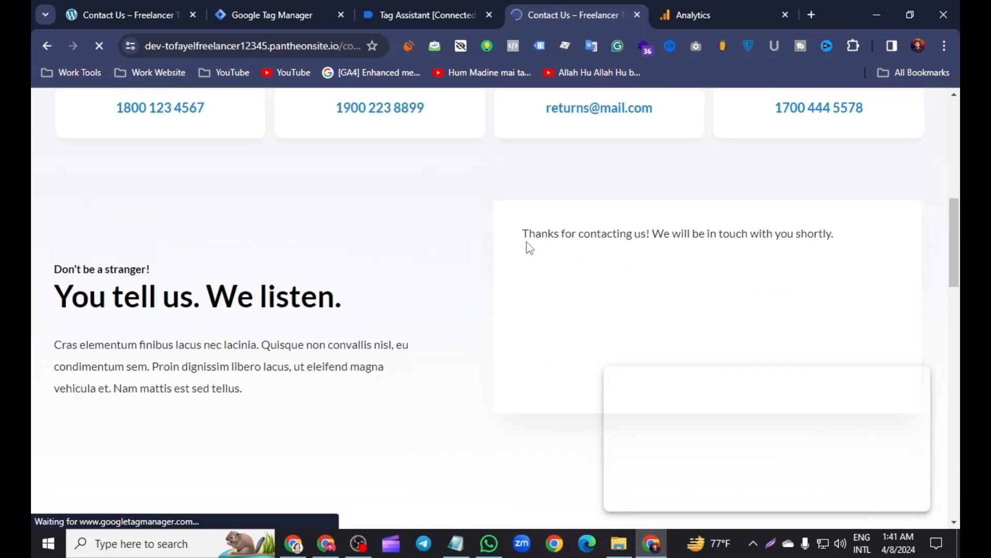
Check the form's thank-you message, and examine the fired tags in the Tag Assistant summary.
{"action": "left_click_drag", "start_coordinate": [551, 229], "coordinate": [830, 237]}
{"action": "left_click", "coordinate": [569, 332]}
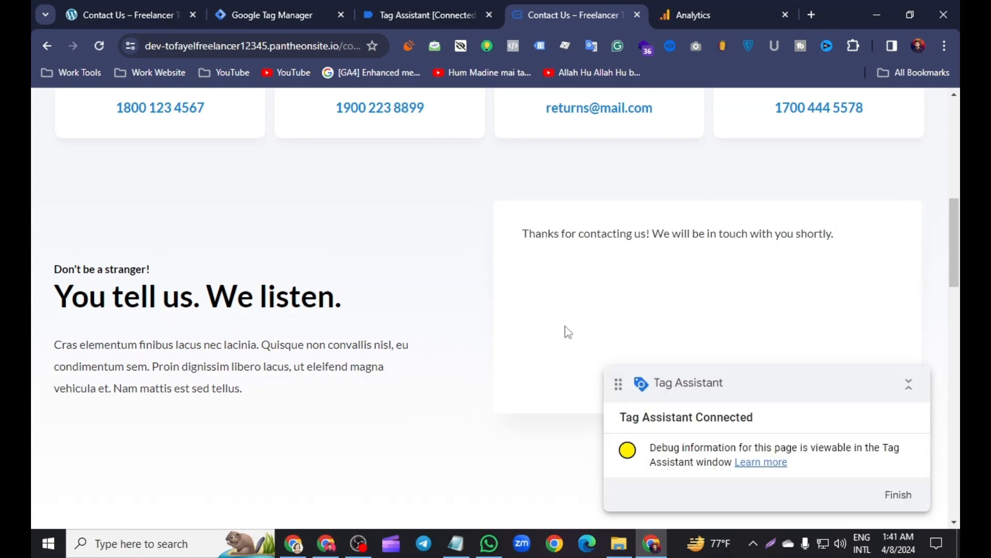
{"action": "left_click", "coordinate": [370, 1]}
{"action": "left_click", "coordinate": [494, 364]}
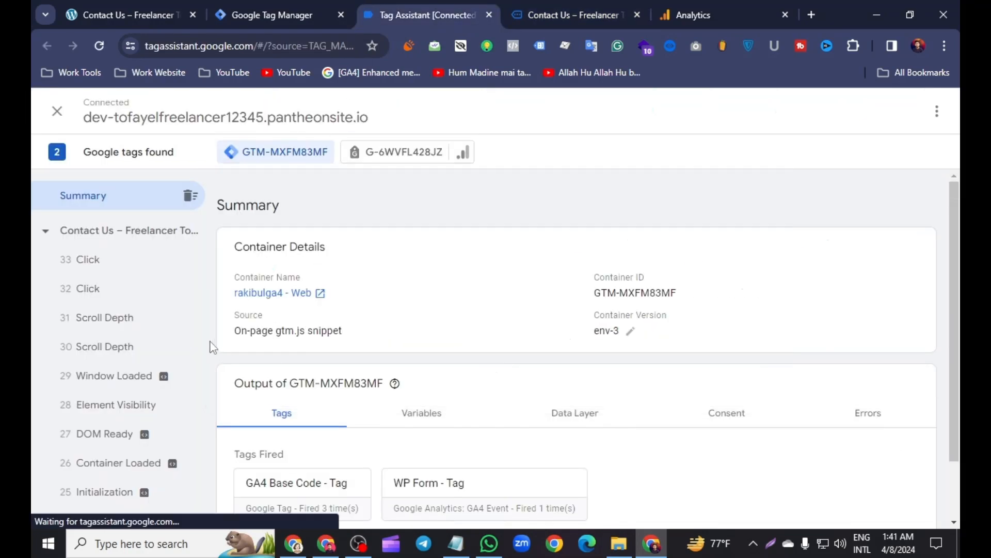
{"action": "scroll", "coordinate": [396, 367], "scroll_direction": "down", "scroll_amount": 2}
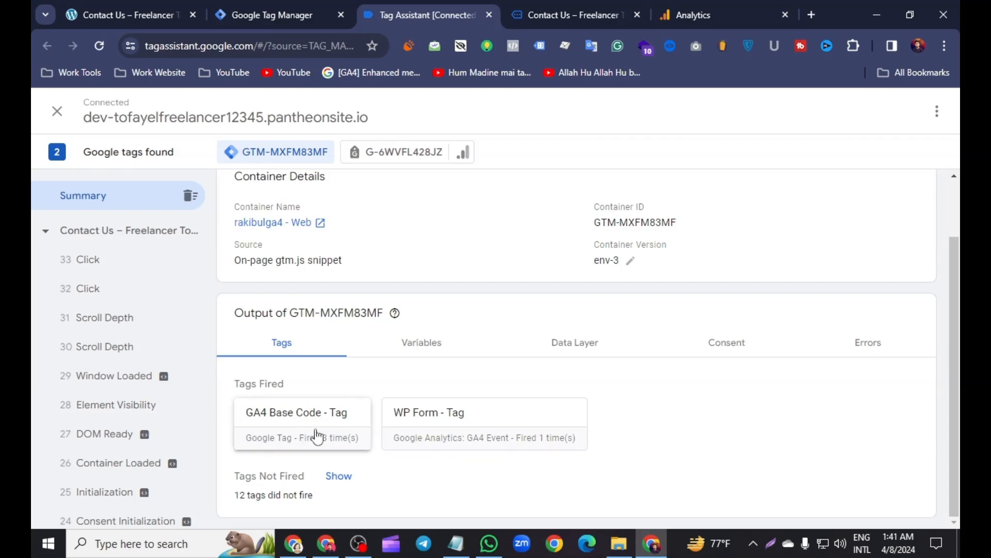
Switch to Analytics, close the web stream details and open DebugView for the property.
{"action": "left_click", "coordinate": [700, 19]}
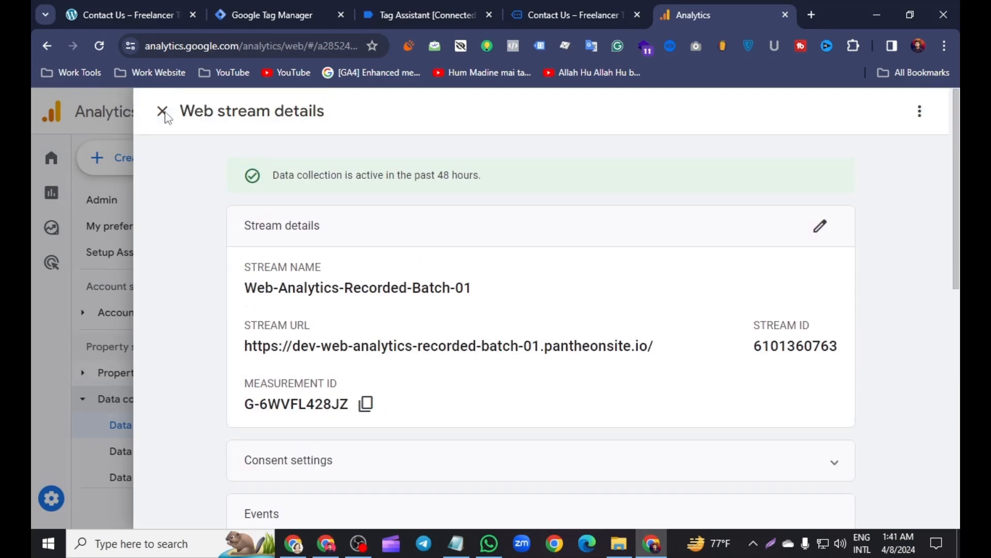
{"action": "left_click", "coordinate": [163, 109]}
{"action": "scroll", "coordinate": [163, 428], "scroll_direction": "down", "scroll_amount": 5}
{"action": "left_click", "coordinate": [129, 436]}
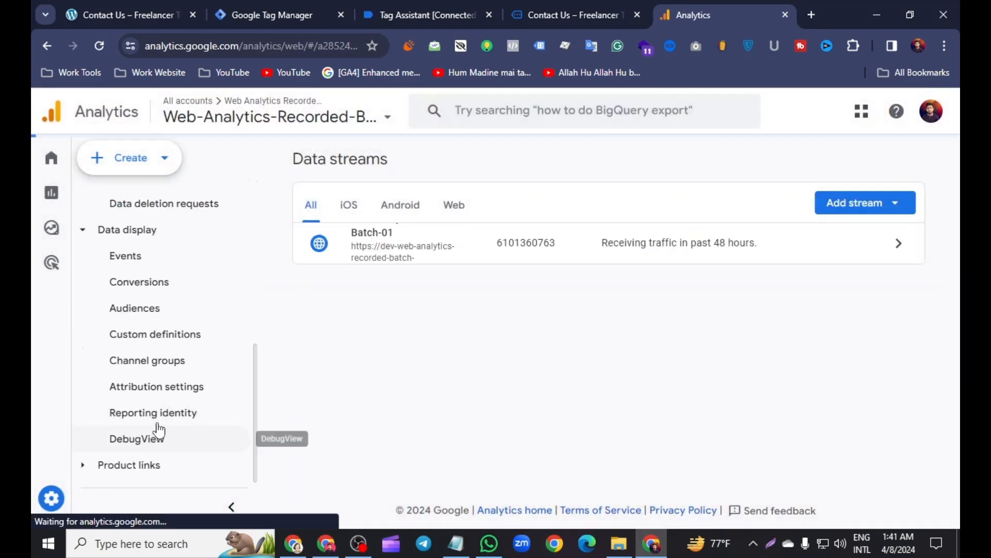